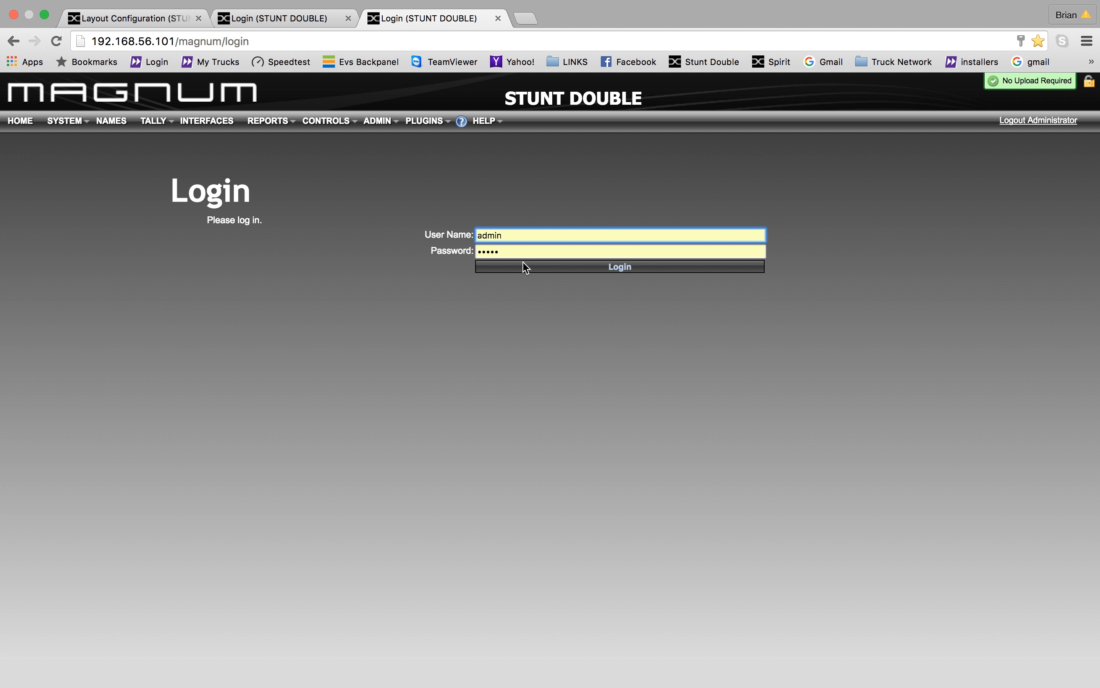
- Log in as administrator to reach the dashboard showing Devices, Panels and System Health
{"action": "left_click", "coordinate": [554, 266]}
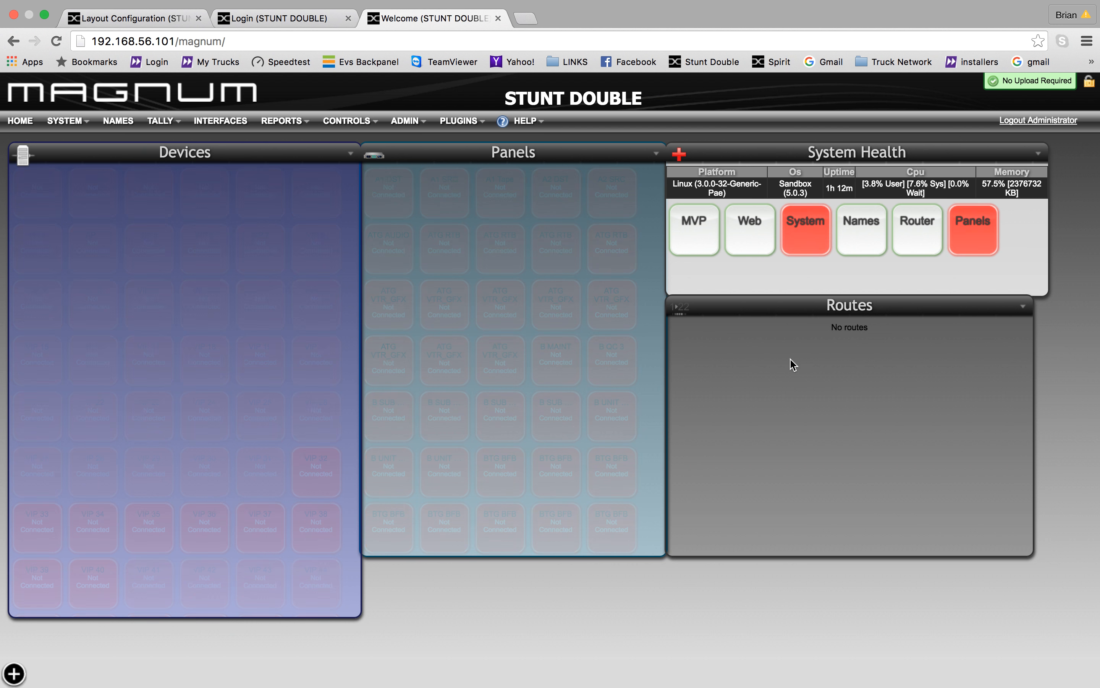
{"action": "left_click", "coordinate": [68, 122]}
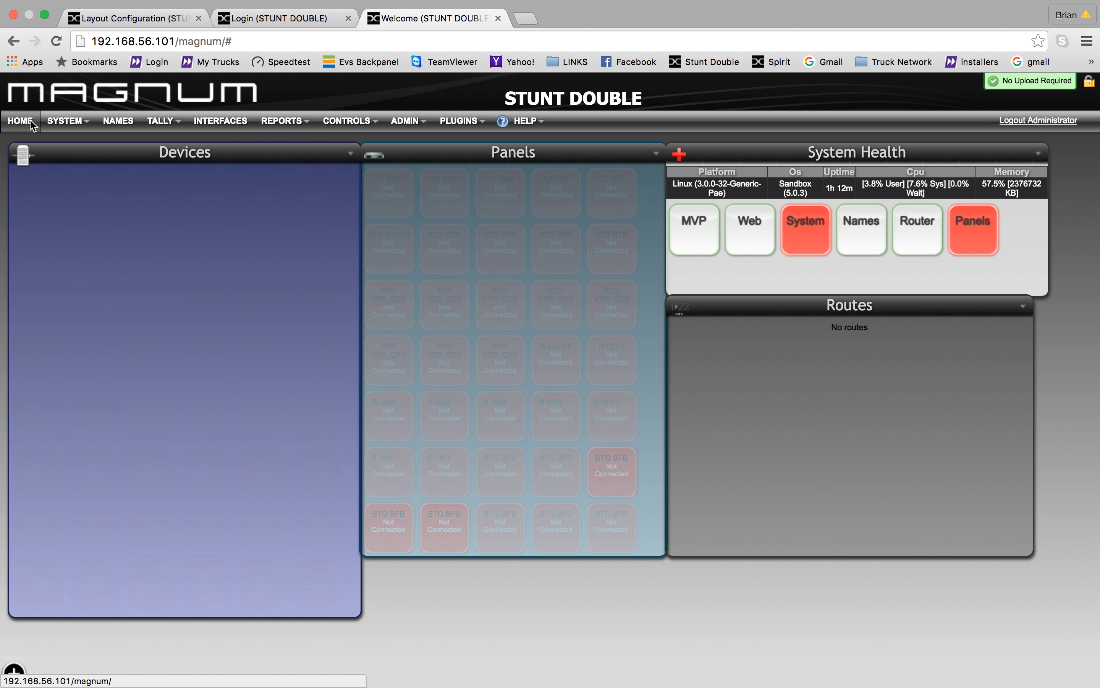
- View the Servers page listing Magnum PRI at 192.168.56.101 with its demo licence
{"action": "left_click", "coordinate": [69, 122]}
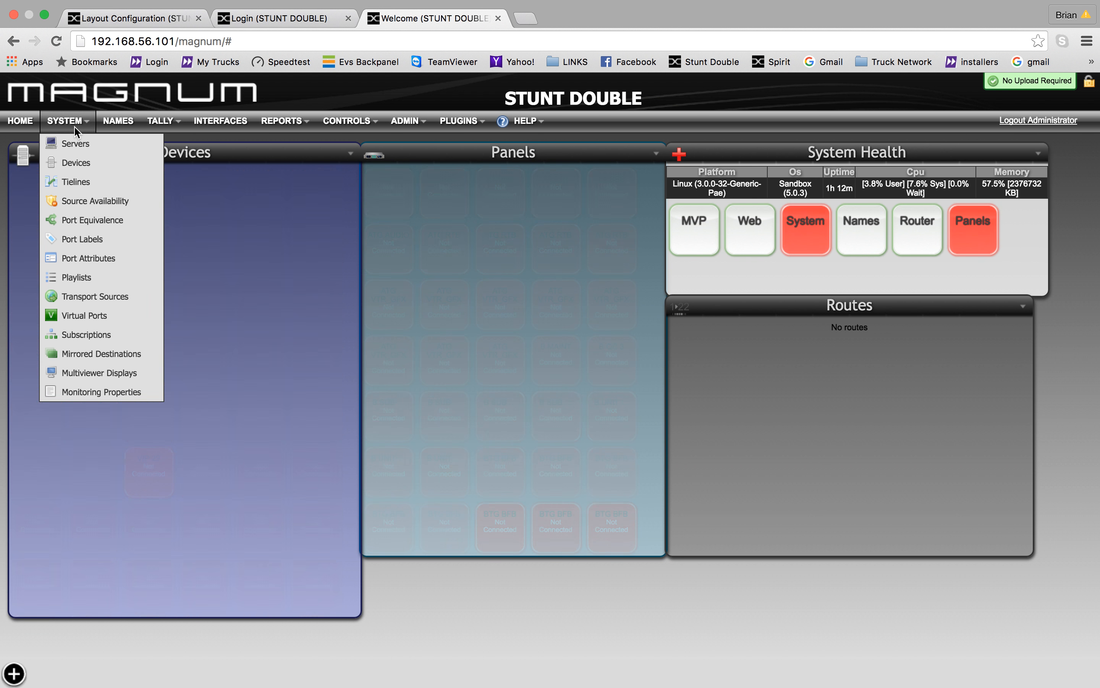
{"action": "left_click", "coordinate": [72, 145]}
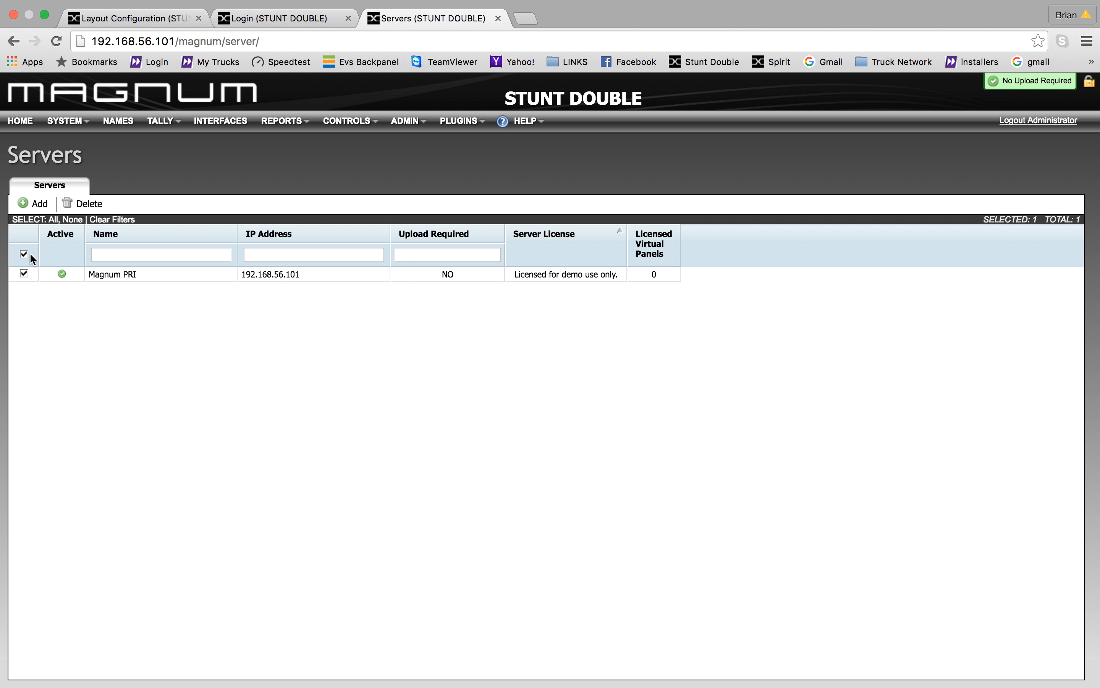
{"action": "left_click", "coordinate": [78, 124]}
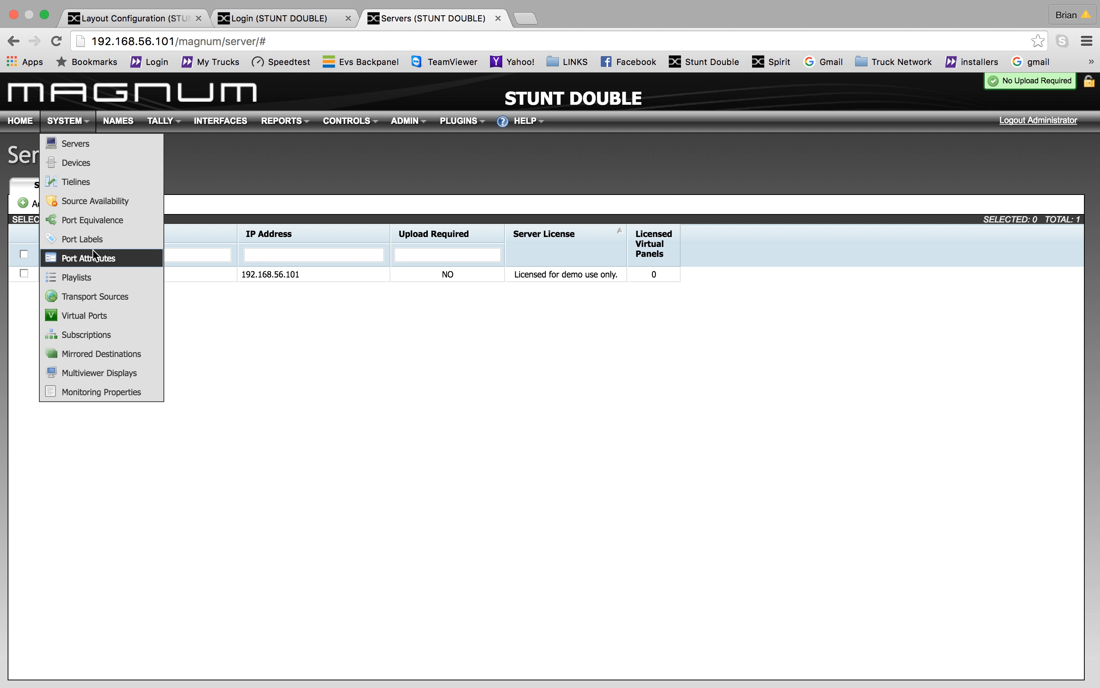
- On Port Labels, filter to Subscriptions and tag CAM 3 with the cam label
{"action": "left_click", "coordinate": [95, 240]}
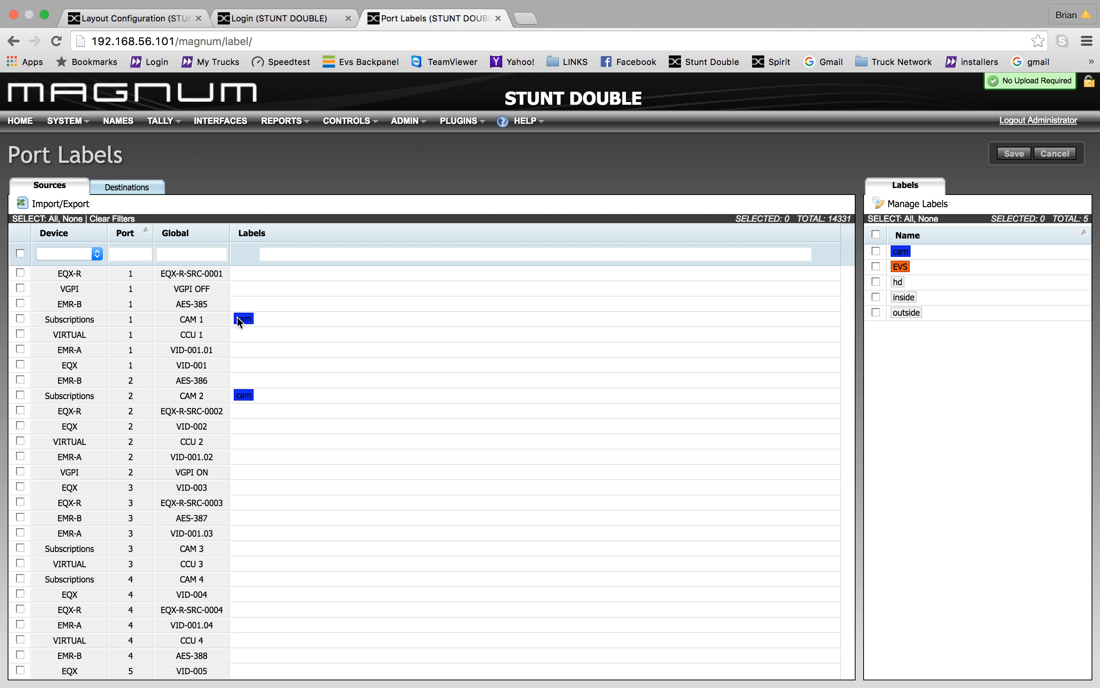
{"action": "left_click", "coordinate": [96, 254]}
{"action": "left_click", "coordinate": [82, 318]}
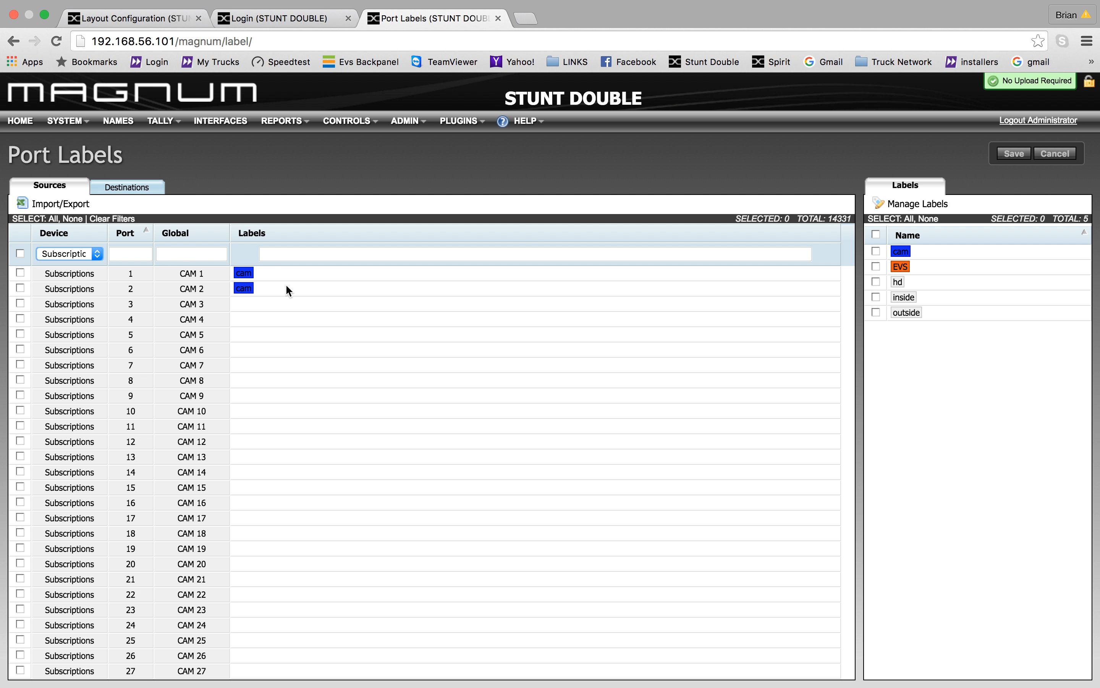
{"action": "left_click", "coordinate": [245, 305]}
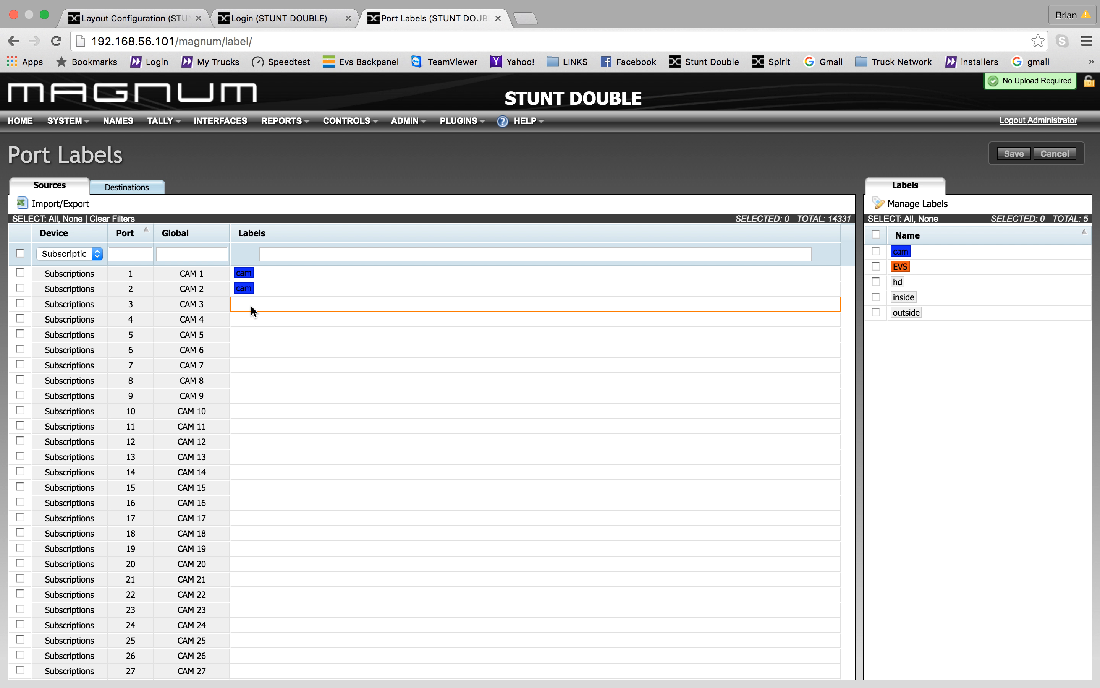
{"action": "type", "text": "cam"}
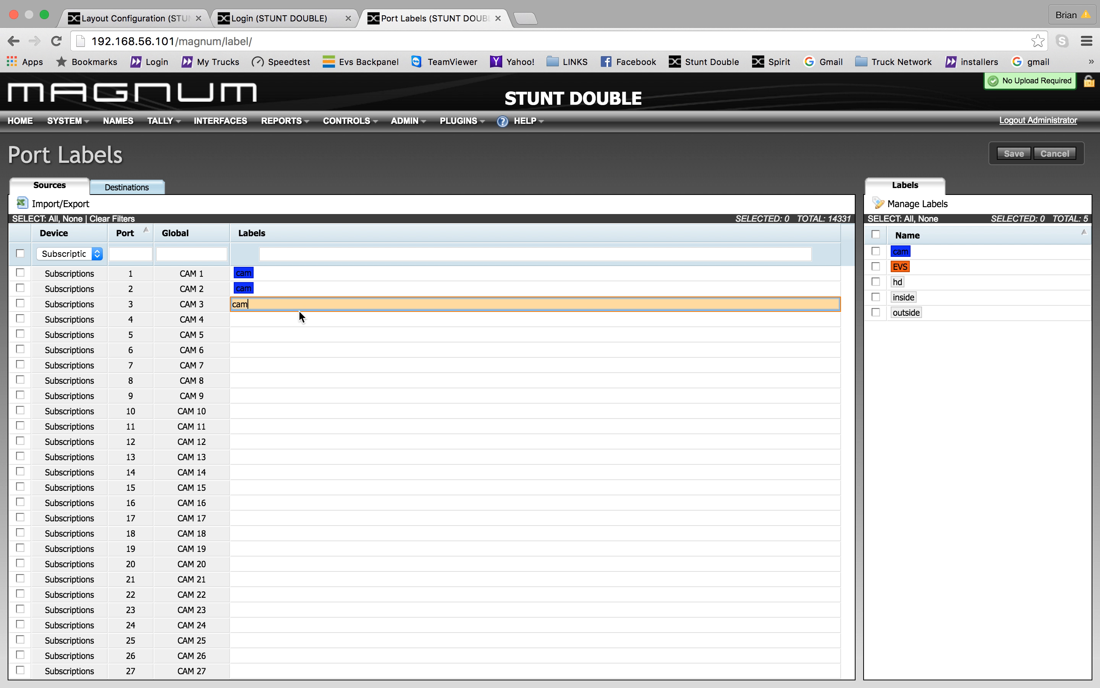
{"action": "key", "text": "Return"}
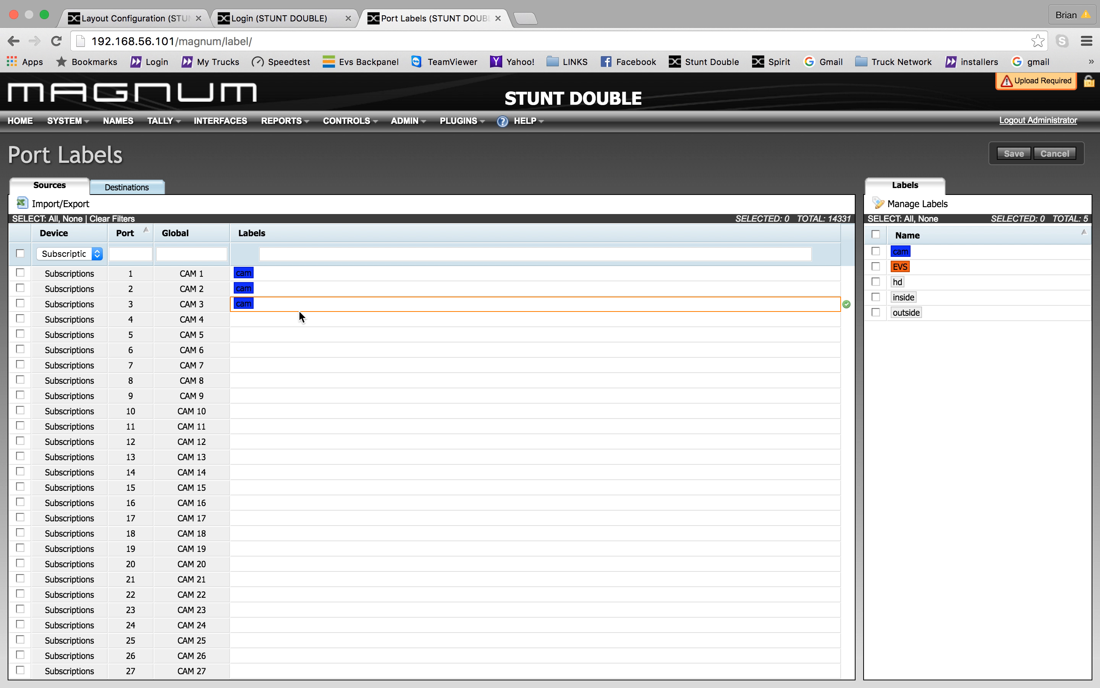
- Change the cam label's colour from blue to pink in label management
{"action": "left_click", "coordinate": [932, 205]}
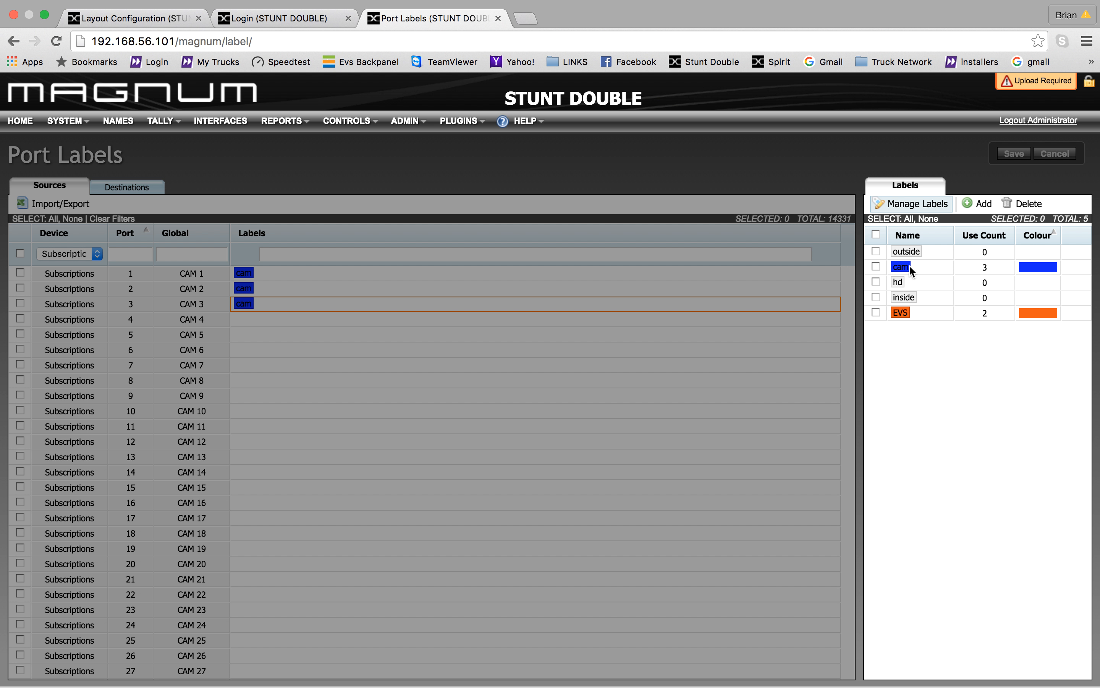
{"action": "left_click", "coordinate": [1030, 270]}
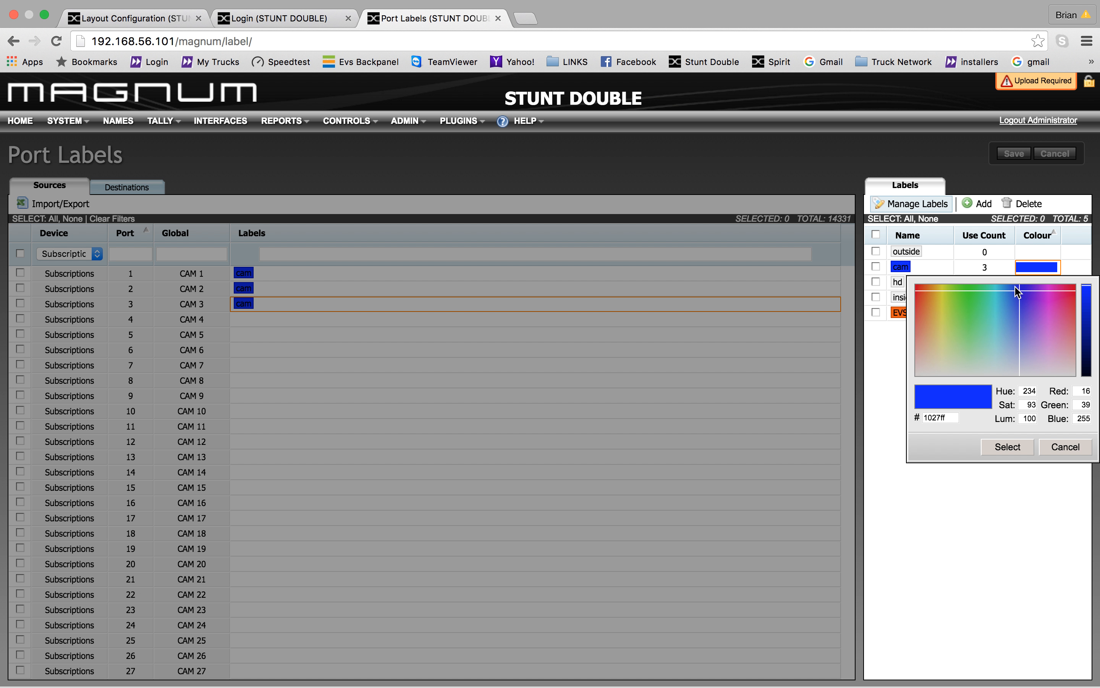
{"action": "left_click", "coordinate": [1026, 299]}
{"action": "left_click_drag", "start_coordinate": [1026, 299], "coordinate": [1050, 309]}
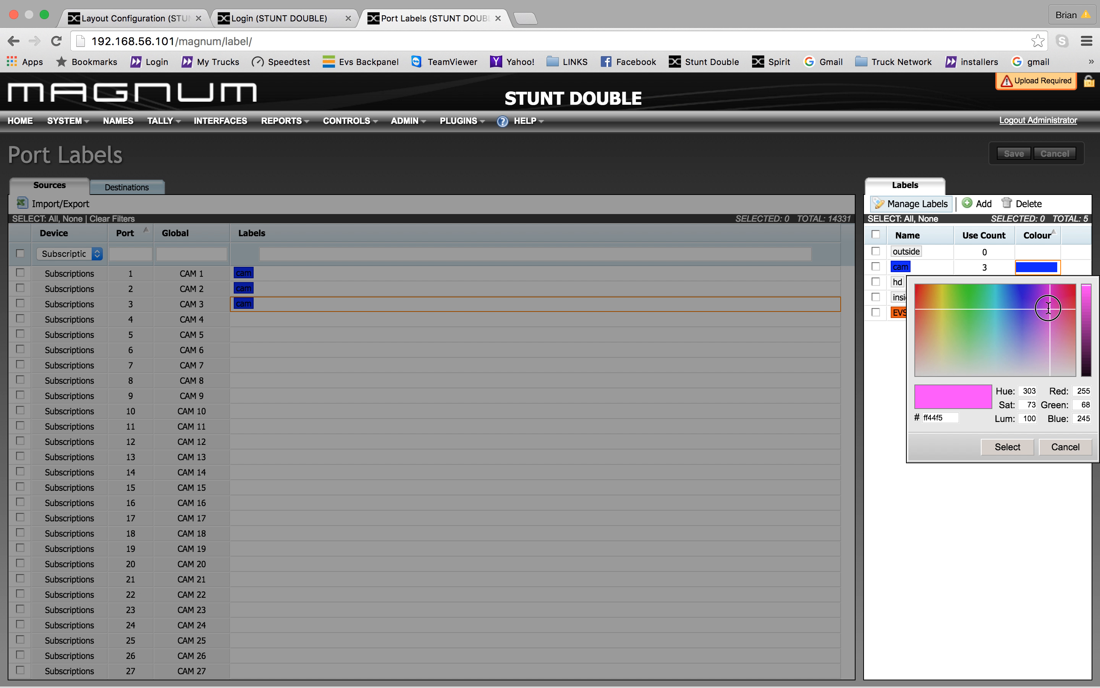
{"action": "left_click", "coordinate": [1007, 446]}
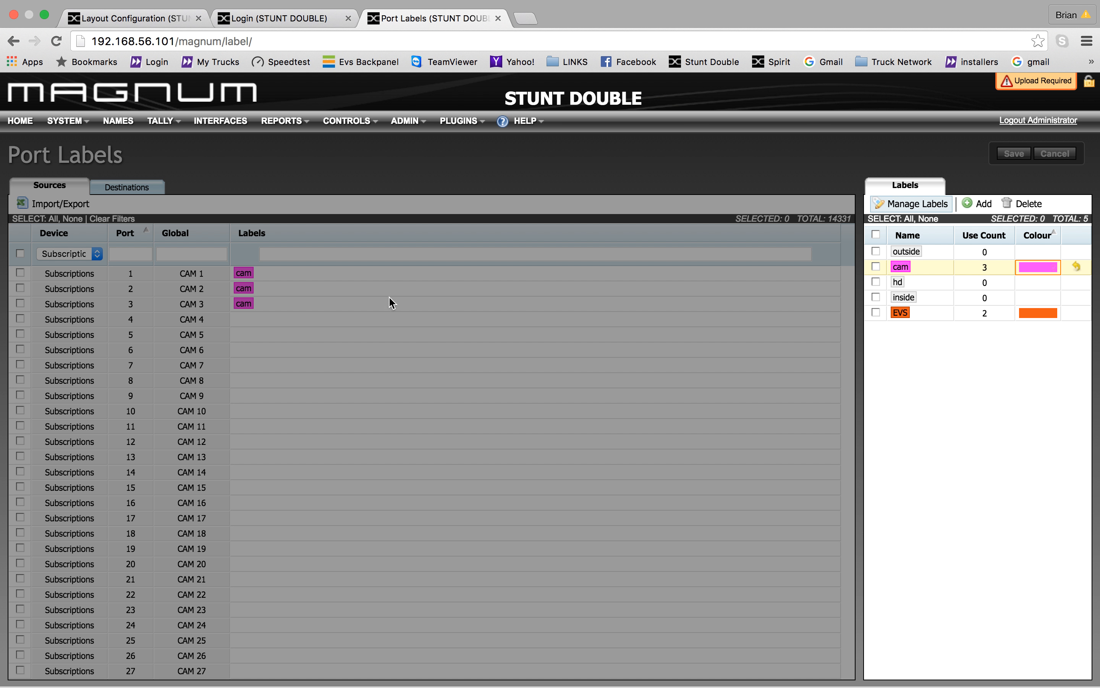
{"action": "left_click", "coordinate": [923, 204]}
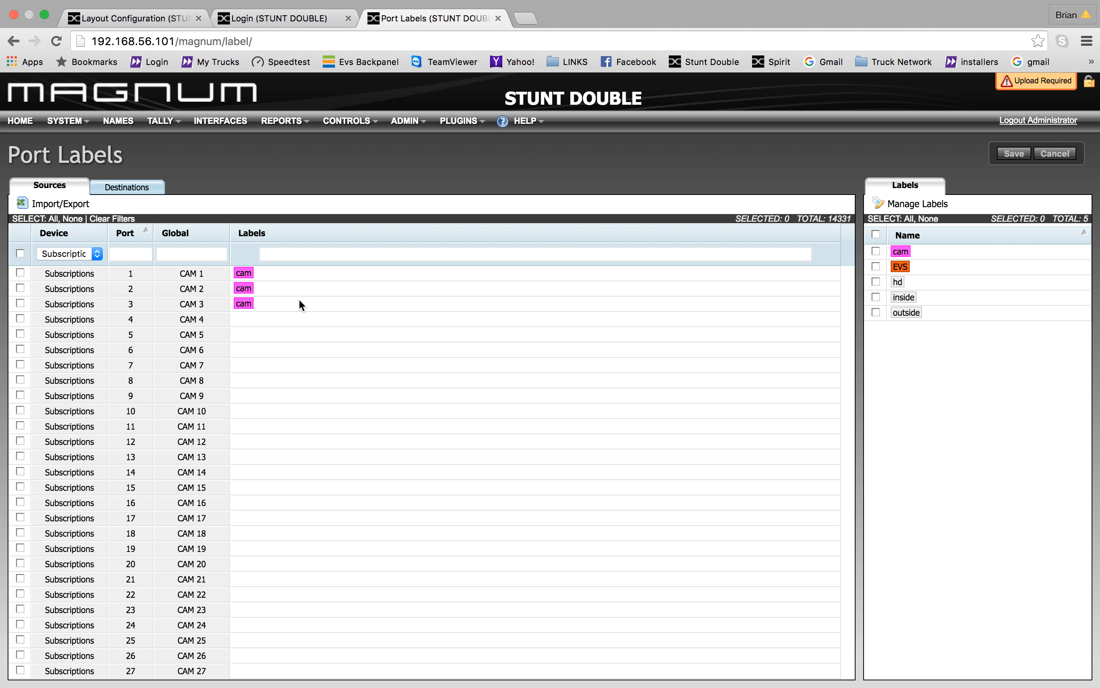
- Filter the port labels to VIRTUAL sources and select EVS 11's labels
{"action": "left_click", "coordinate": [70, 253]}
{"action": "left_click", "coordinate": [87, 275]}
{"action": "left_click", "coordinate": [246, 583]}
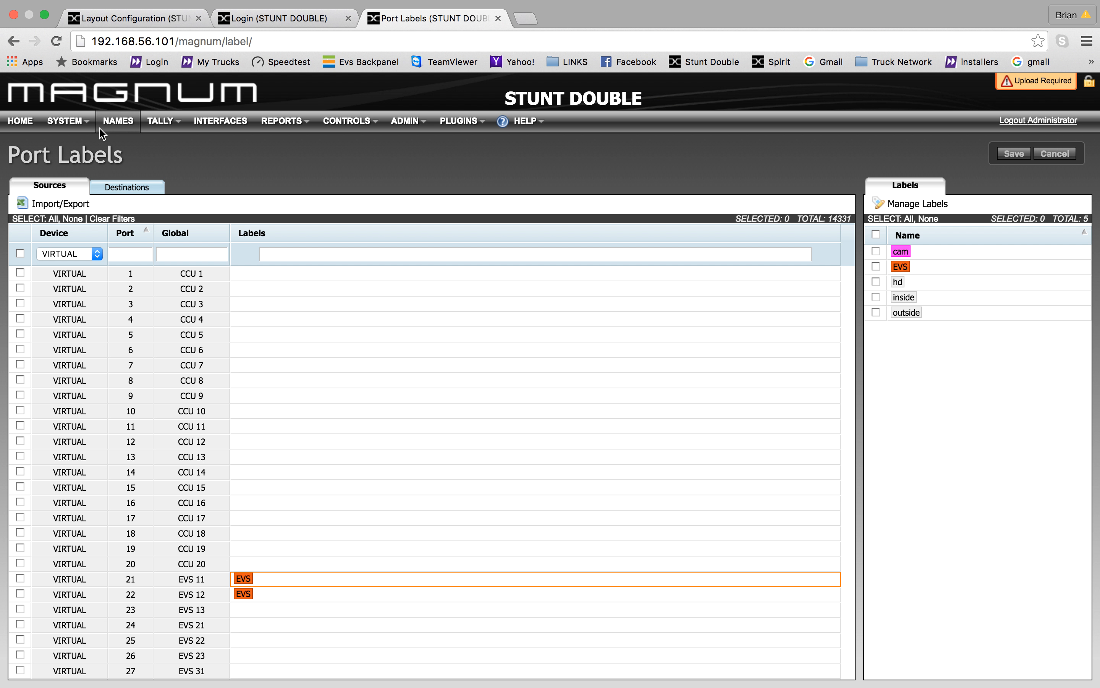
- Look over the virtual port destinations on the Virtual Ports page
{"action": "left_click", "coordinate": [87, 121]}
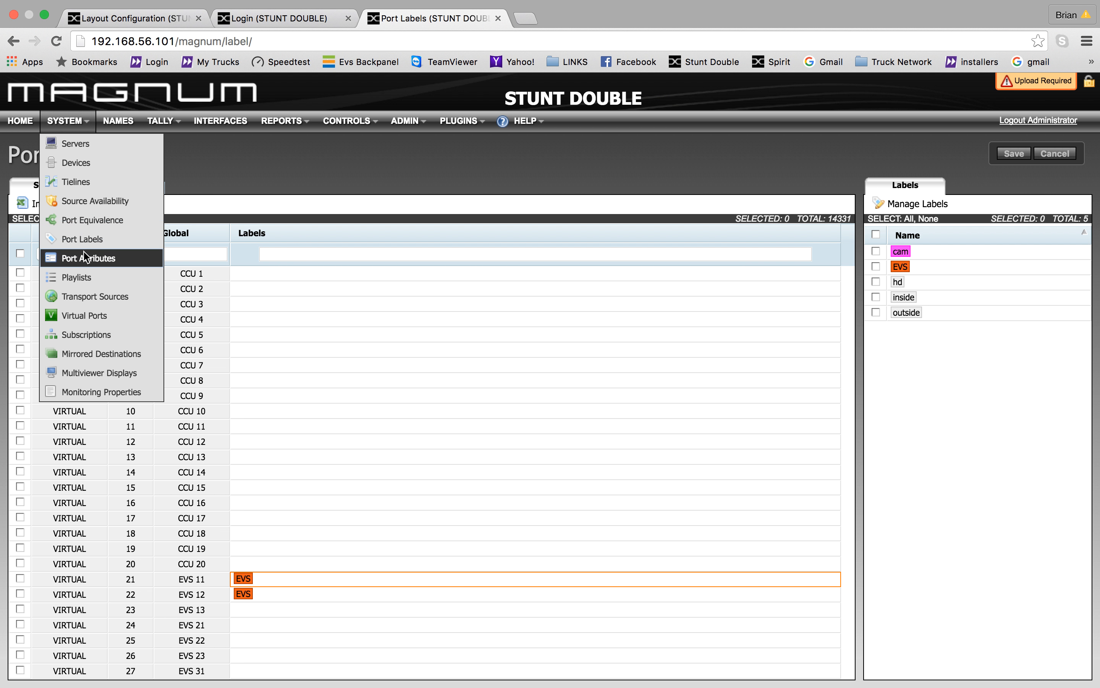
{"action": "left_click", "coordinate": [84, 317]}
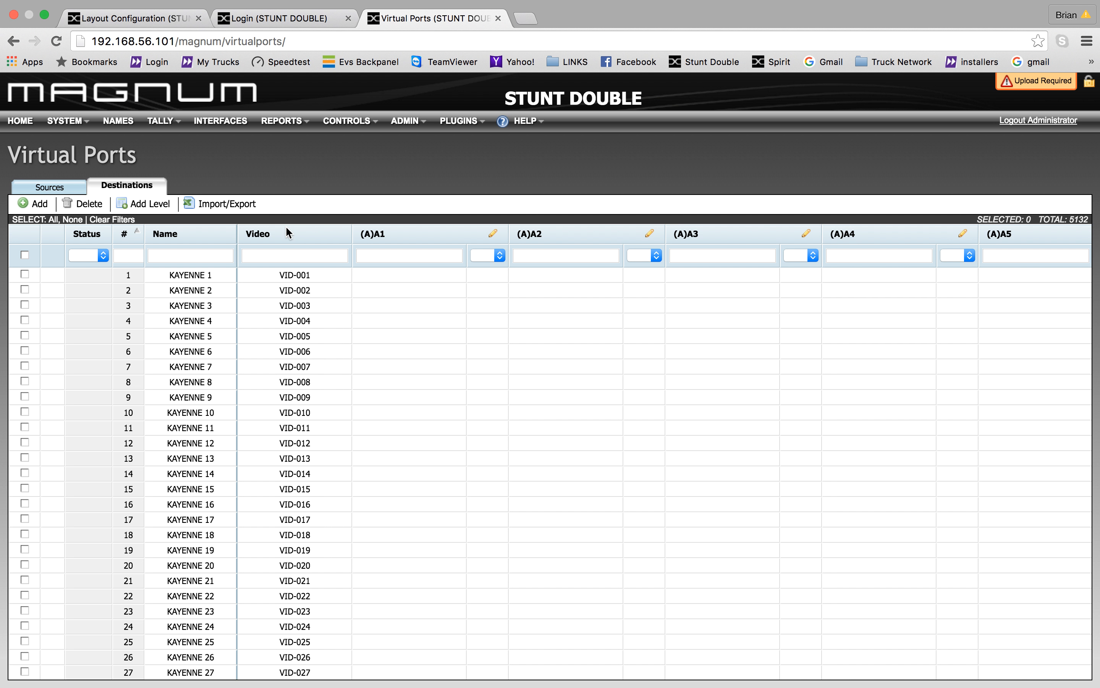
{"action": "scroll", "coordinate": [243, 346], "scroll_direction": "down", "scroll_amount": 3}
{"action": "scroll", "coordinate": [244, 346], "scroll_direction": "down", "scroll_amount": 5}
{"action": "scroll", "coordinate": [243, 347], "scroll_direction": "up", "scroll_amount": 8}
- Bring up the Subscriptions list and dismiss the Add form without adding anything
{"action": "left_click", "coordinate": [77, 121]}
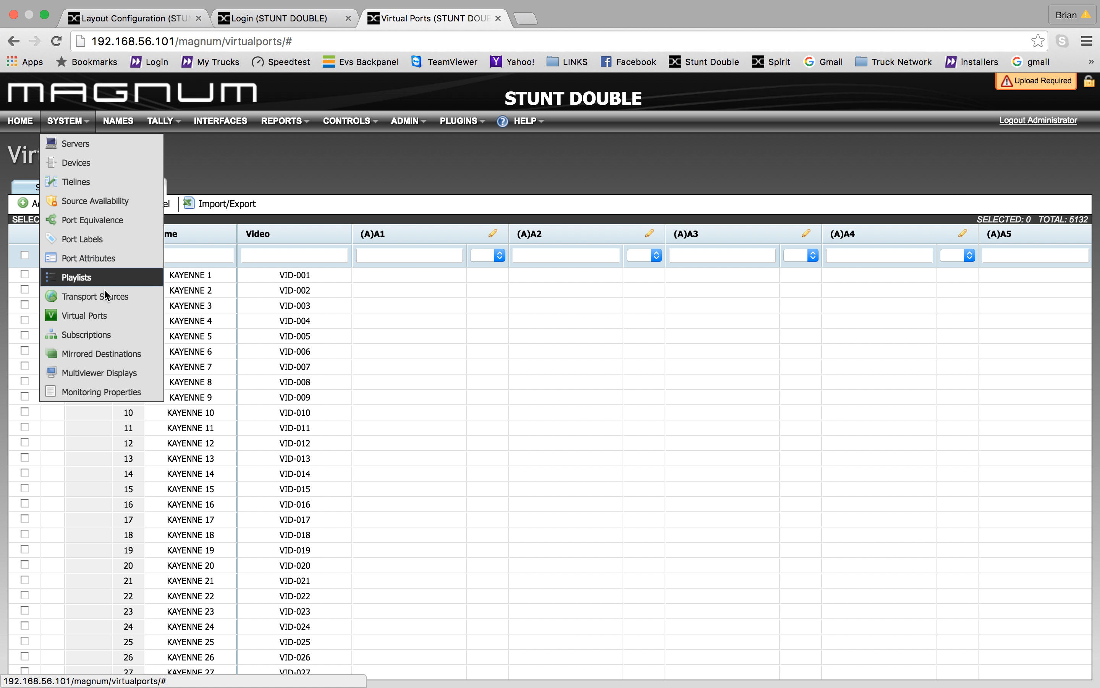
{"action": "left_click", "coordinate": [105, 336]}
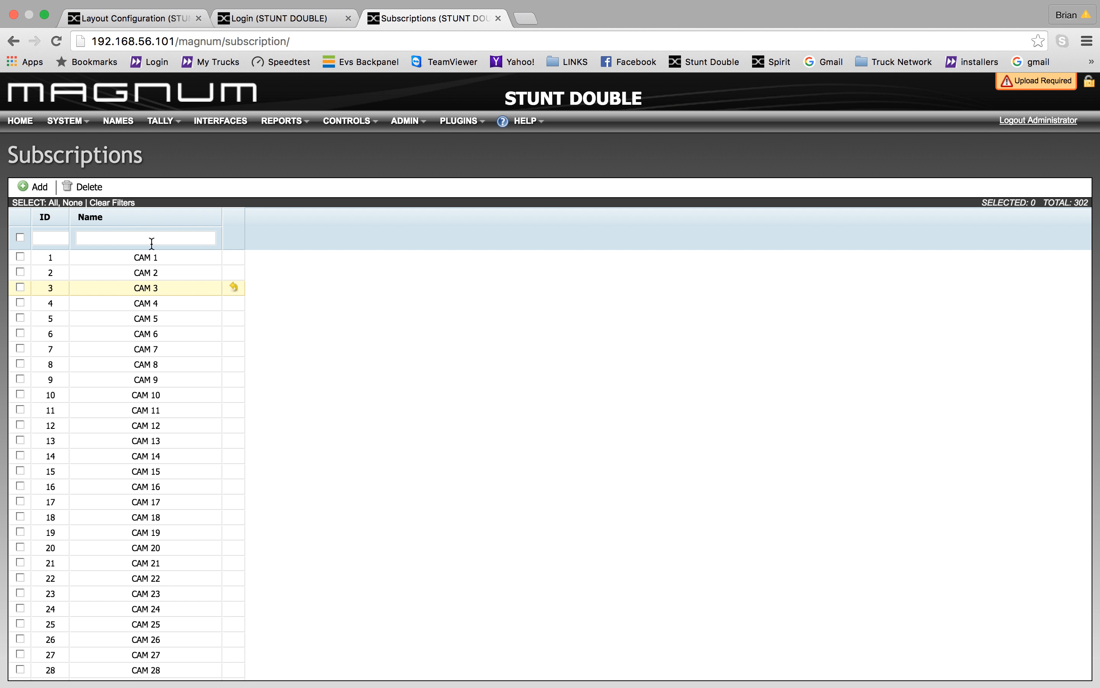
{"action": "left_click", "coordinate": [37, 191]}
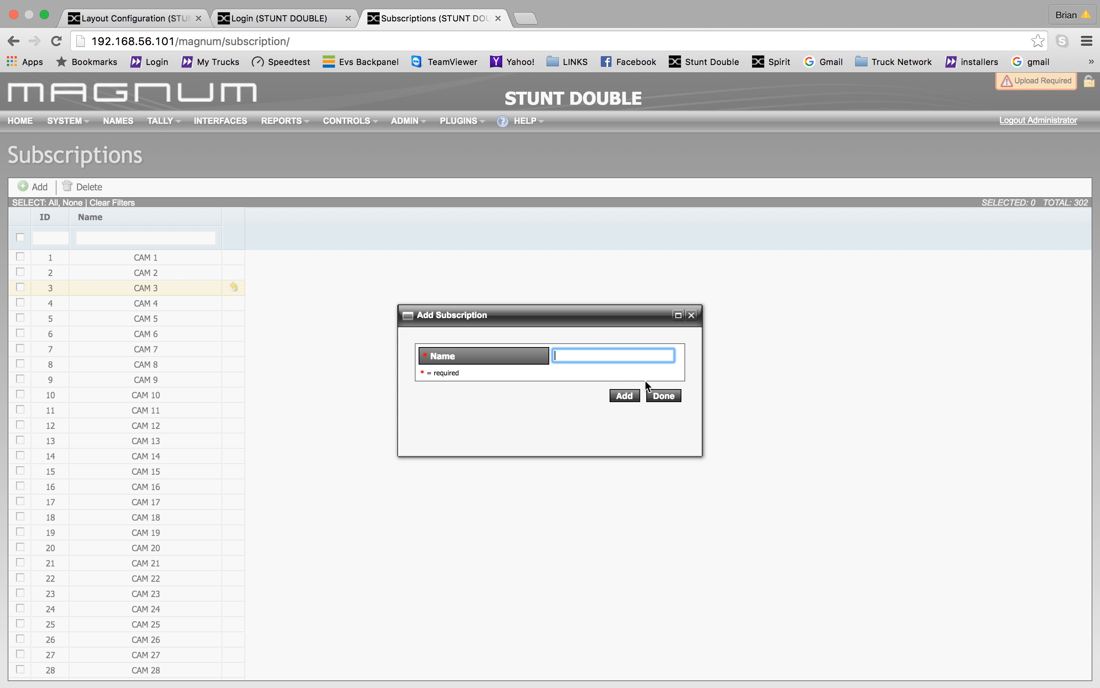
{"action": "left_click", "coordinate": [676, 397]}
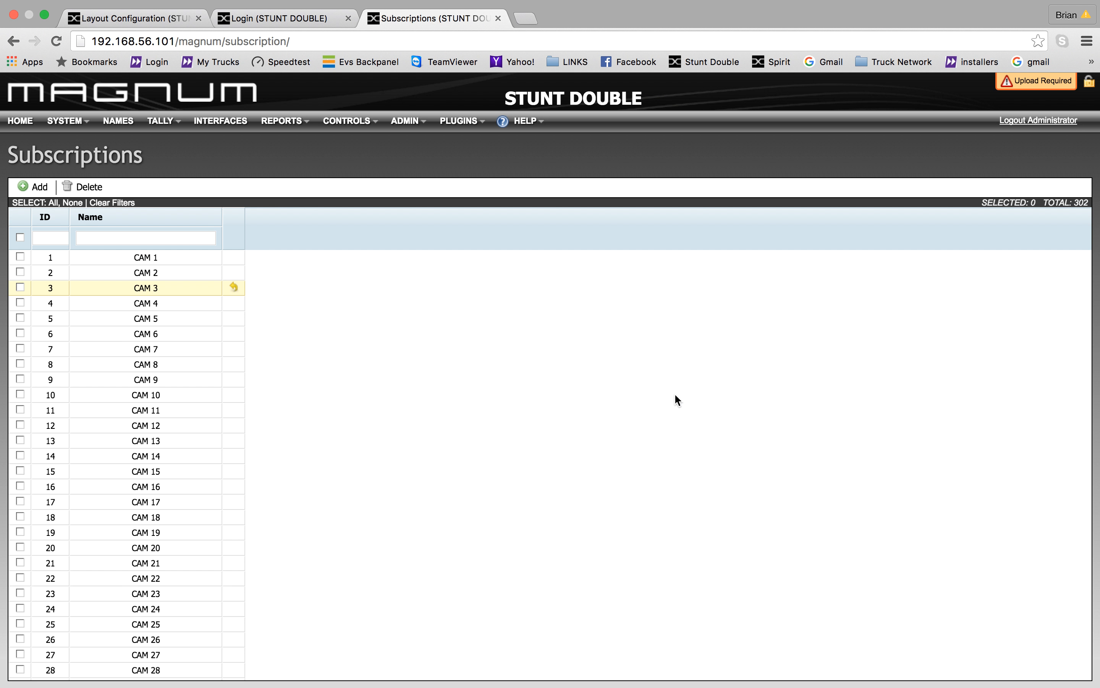
- Go to the Names page for sources
{"action": "left_click", "coordinate": [78, 125]}
{"action": "left_click", "coordinate": [112, 124]}
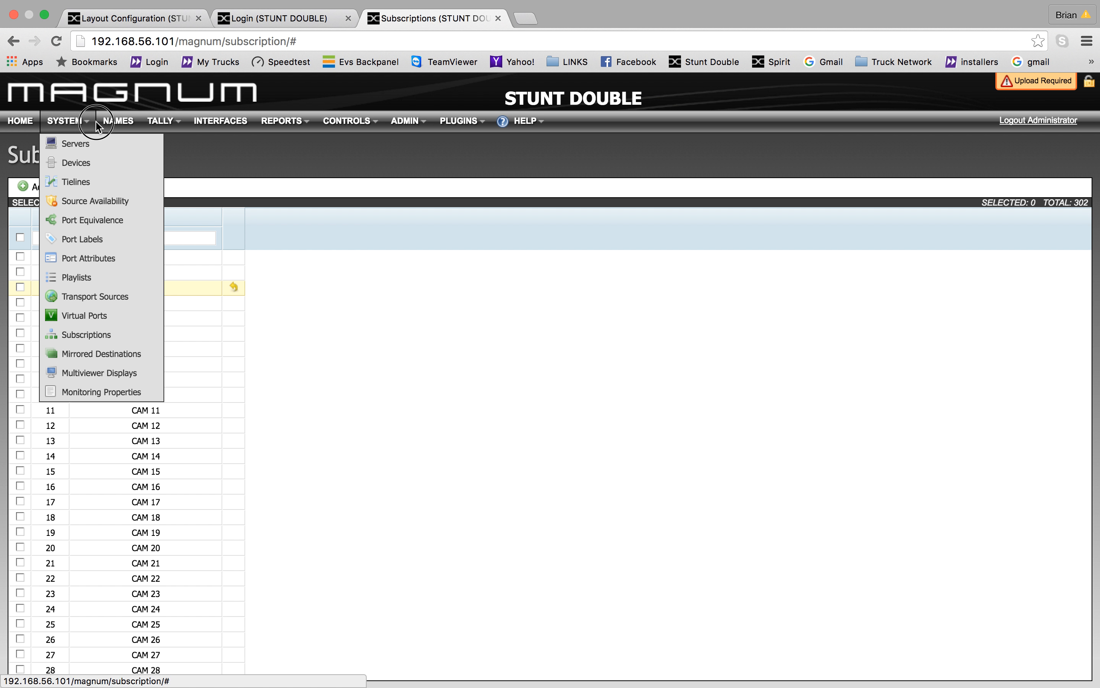
{"action": "left_click", "coordinate": [117, 121]}
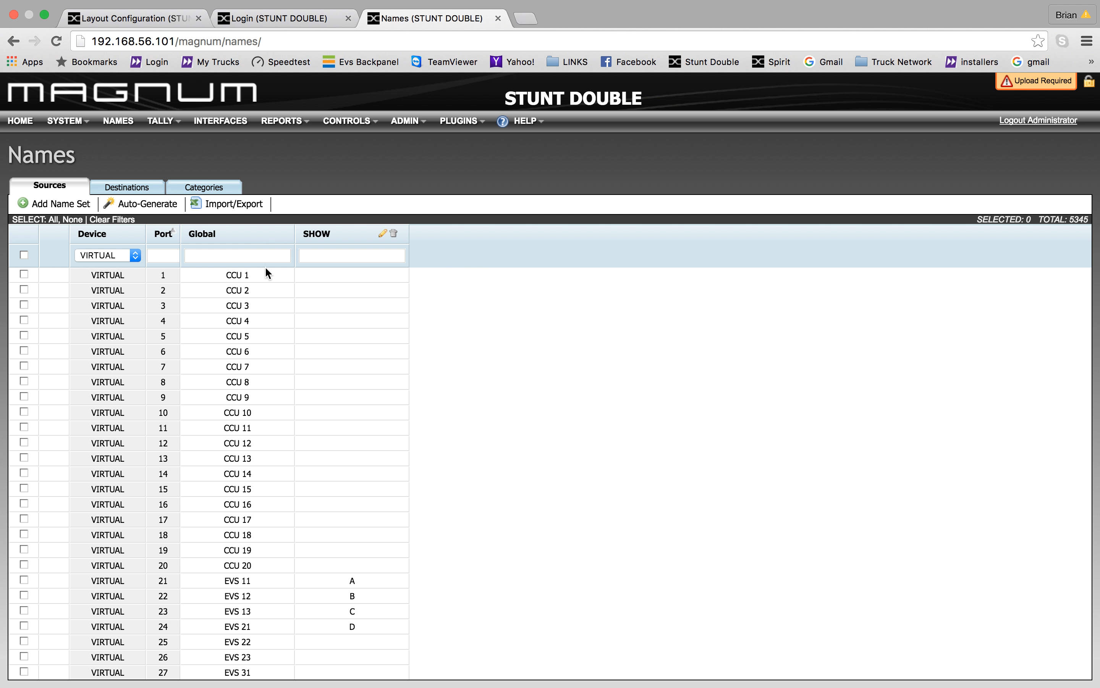
- Filter the source names to show only Subscriptions ports
{"action": "scroll", "coordinate": [257, 336], "scroll_direction": "down", "scroll_amount": 10}
{"action": "scroll", "coordinate": [258, 336], "scroll_direction": "up", "scroll_amount": 4}
{"action": "scroll", "coordinate": [257, 339], "scroll_direction": "up", "scroll_amount": 6}
{"action": "left_click", "coordinate": [136, 255]}
{"action": "mouse_move", "coordinate": [110, 10]}
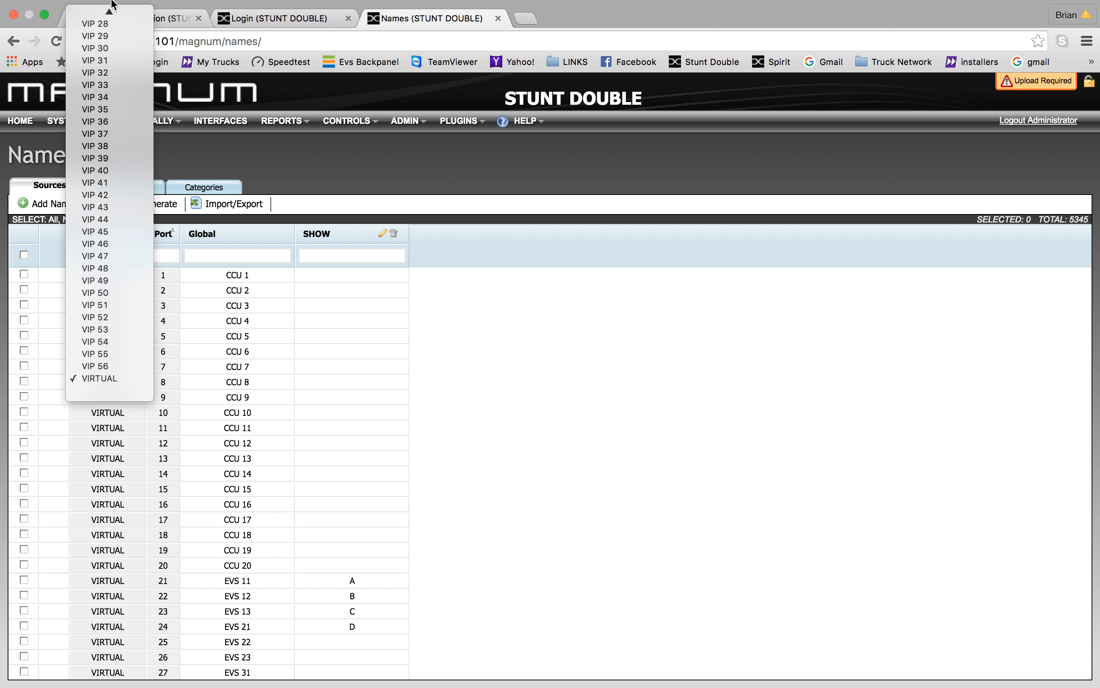
{"action": "left_click", "coordinate": [108, 63]}
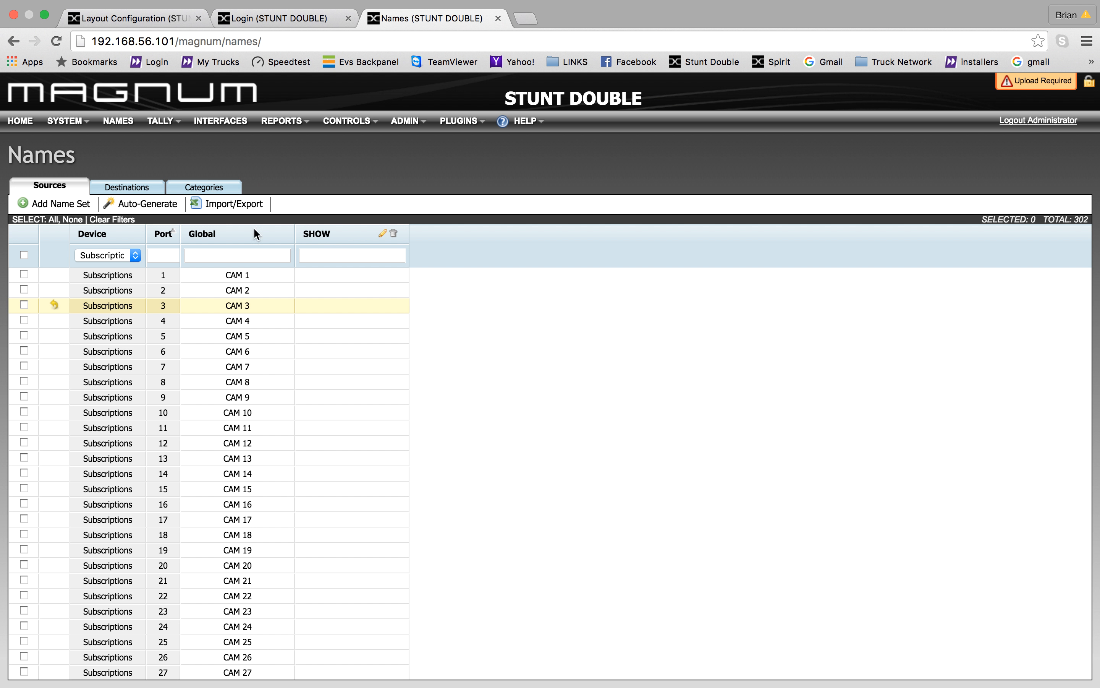
- Dismiss the Add Name Set form unused and bring up the Interfaces panel list
{"action": "left_click", "coordinate": [91, 202]}
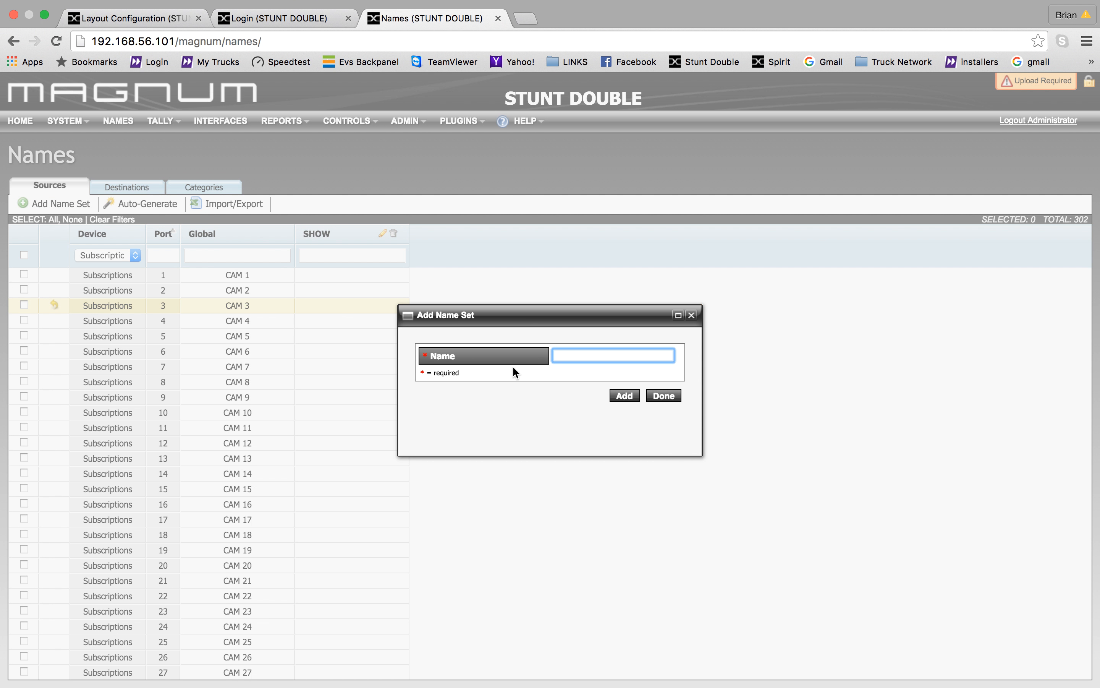
{"action": "left_click", "coordinate": [661, 397]}
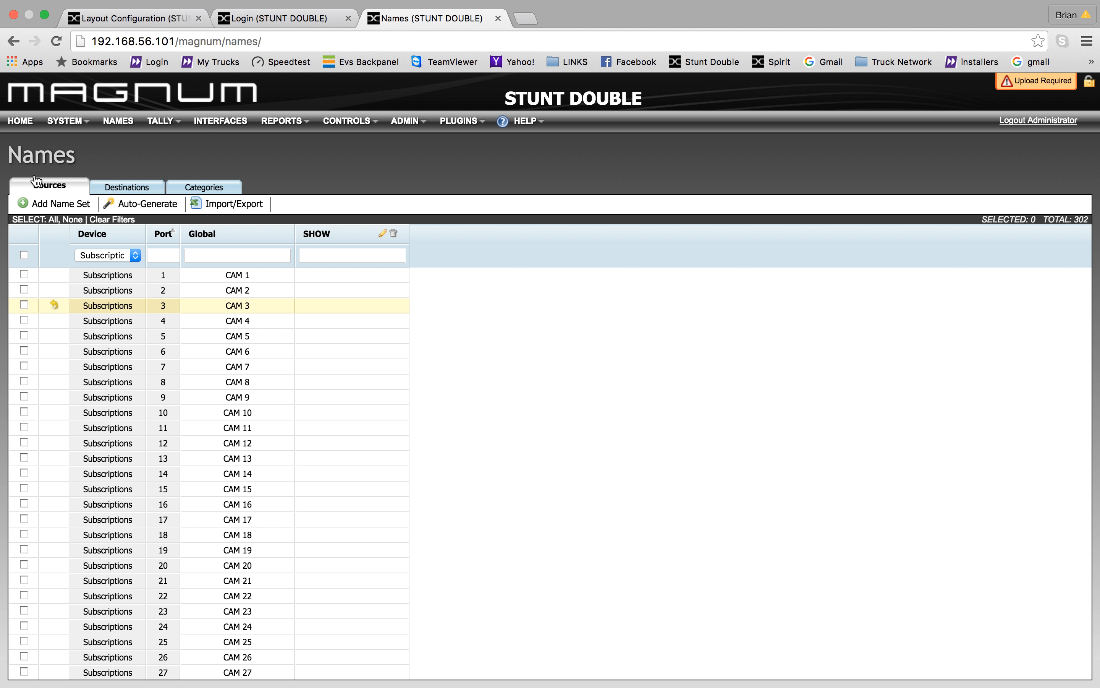
{"action": "left_click", "coordinate": [216, 129]}
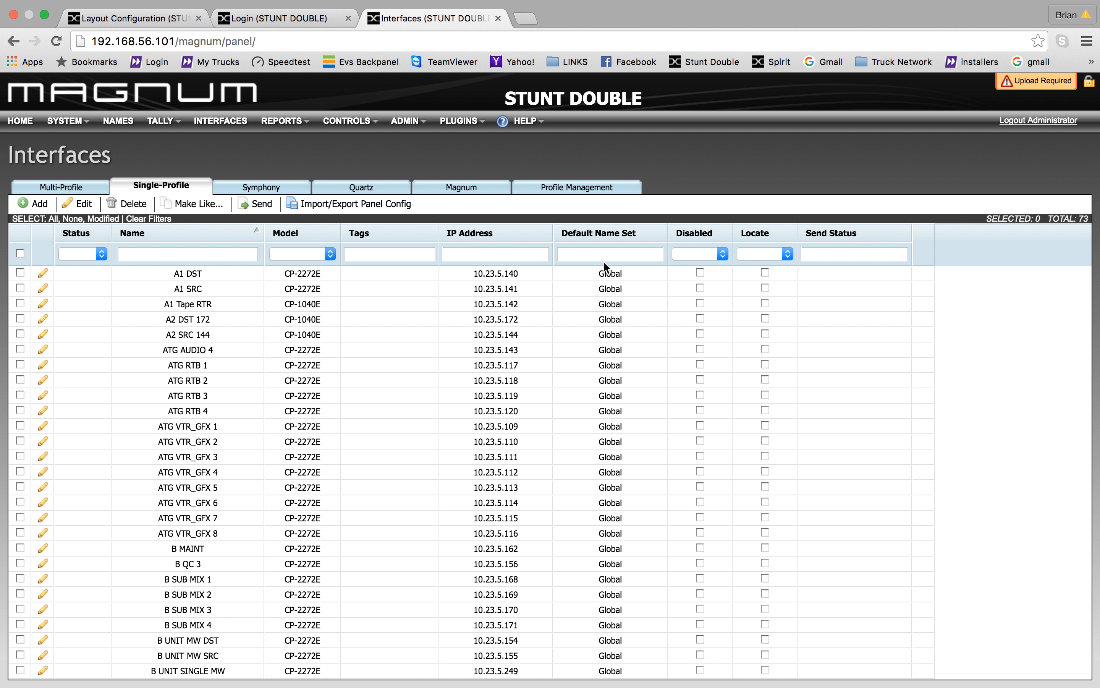
- Change A1 DST's default name set from Global to SHOW
{"action": "left_click", "coordinate": [620, 272]}
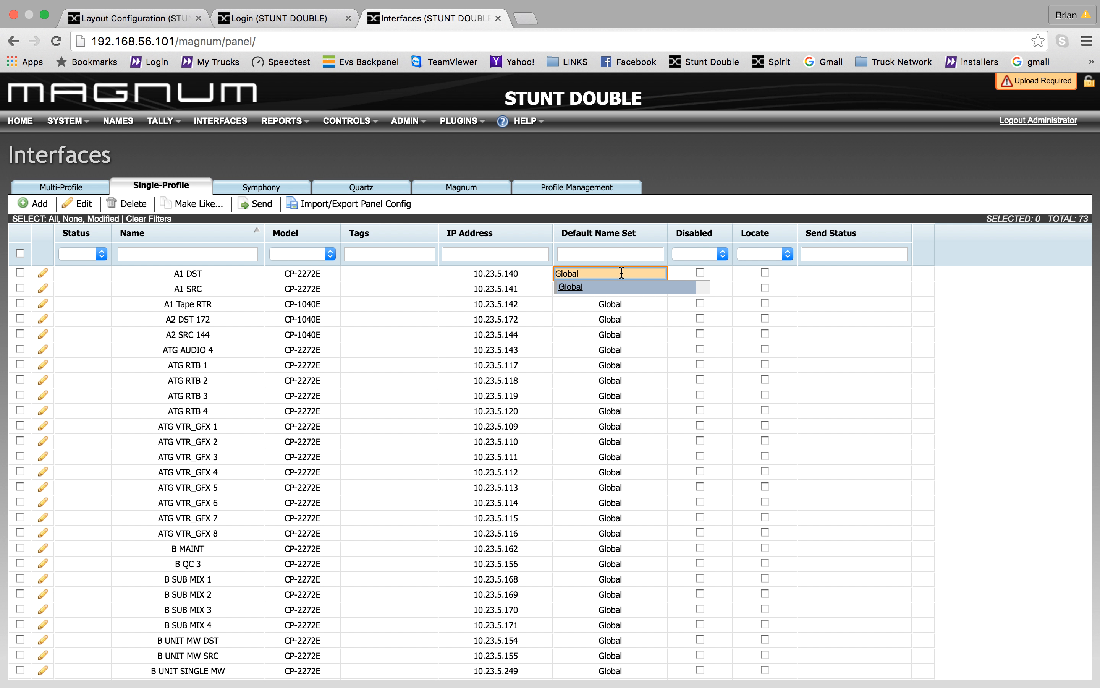
{"action": "key", "text": "BackSpace"}
{"action": "type", "text": "s"}
{"action": "left_click", "coordinate": [605, 289]}
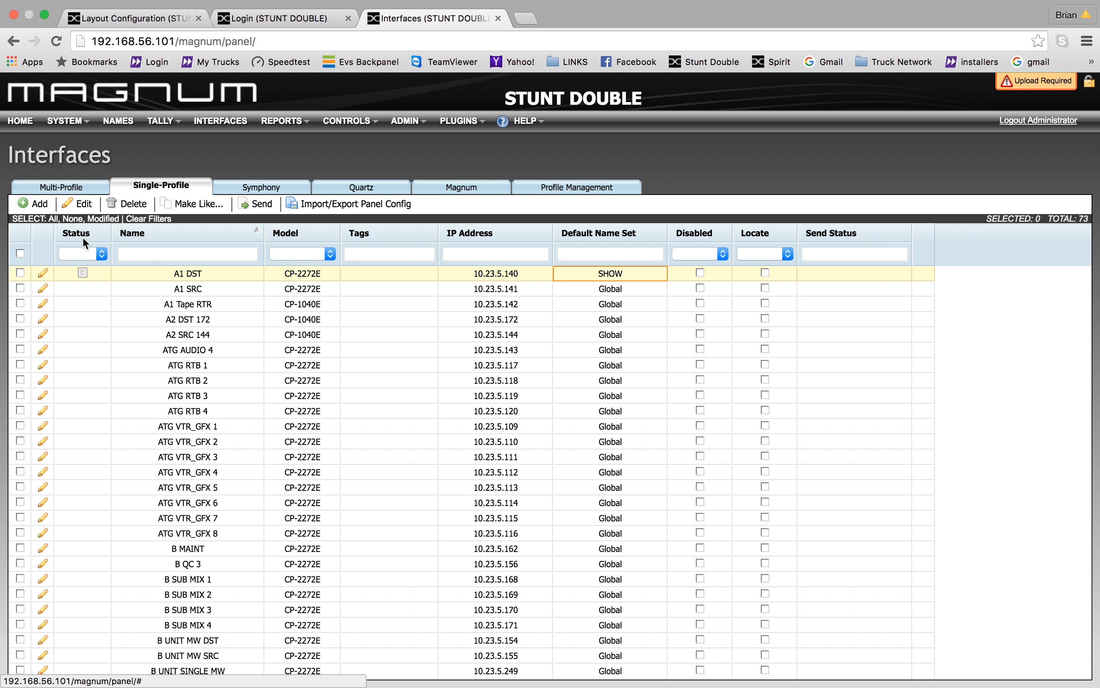
- Filter panels by btg and open BTG BFB 1 and 2 together in the layout editor
{"action": "left_click", "coordinate": [165, 255]}
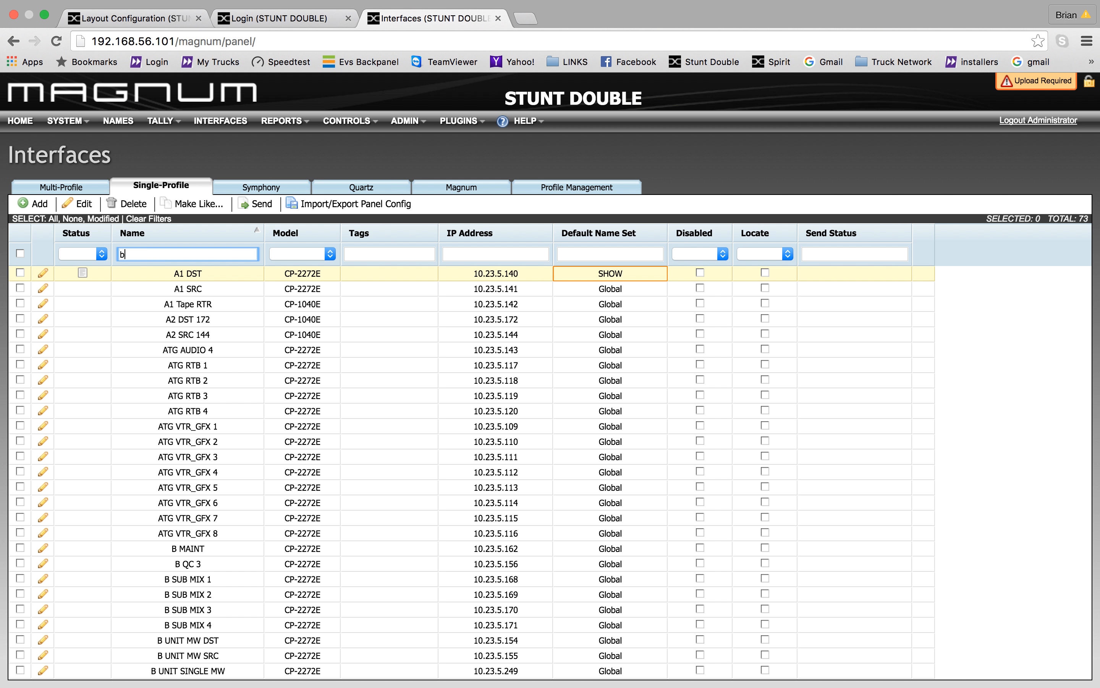
{"action": "left_click", "coordinate": [21, 272]}
{"action": "left_click", "coordinate": [20, 288]}
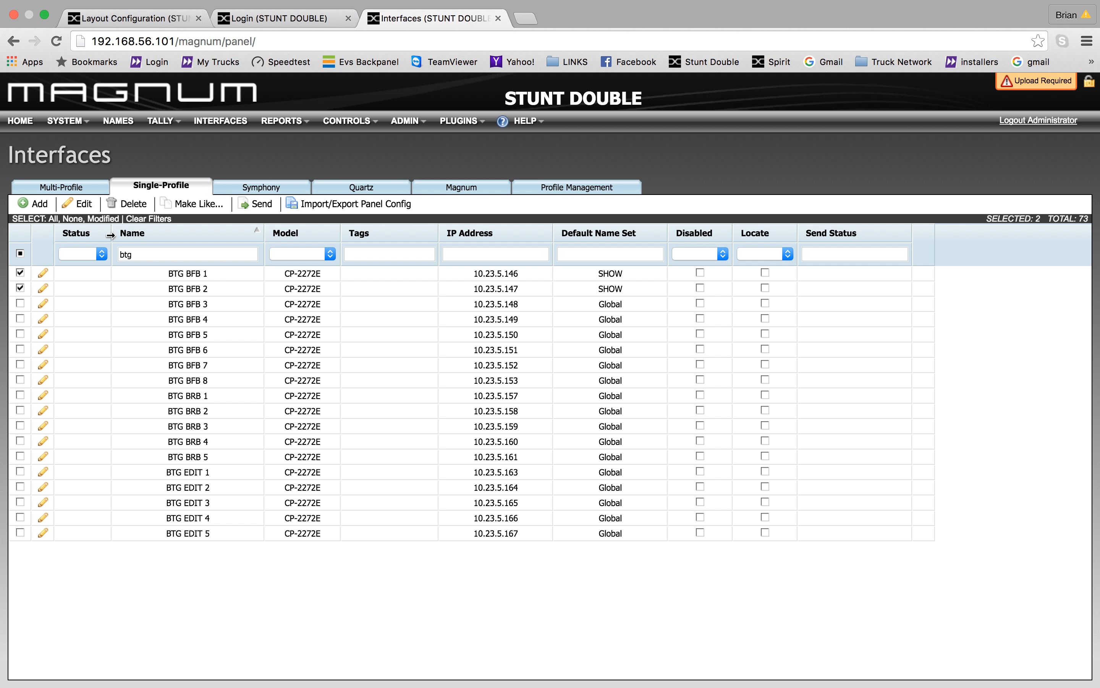
{"action": "left_click", "coordinate": [82, 204]}
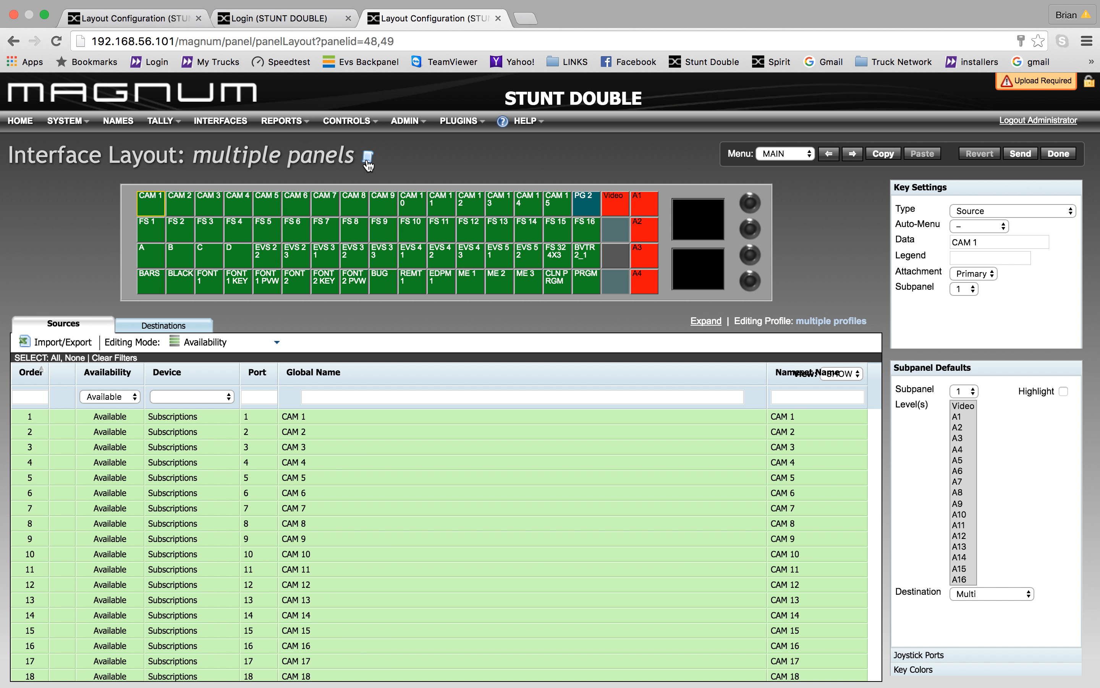
- After checking the PG 2 page, delete CAM 1–15 and FS 1–15 from MAIN's top two rows
{"action": "mouse_move", "coordinate": [368, 164]}
{"action": "double_click", "coordinate": [586, 203]}
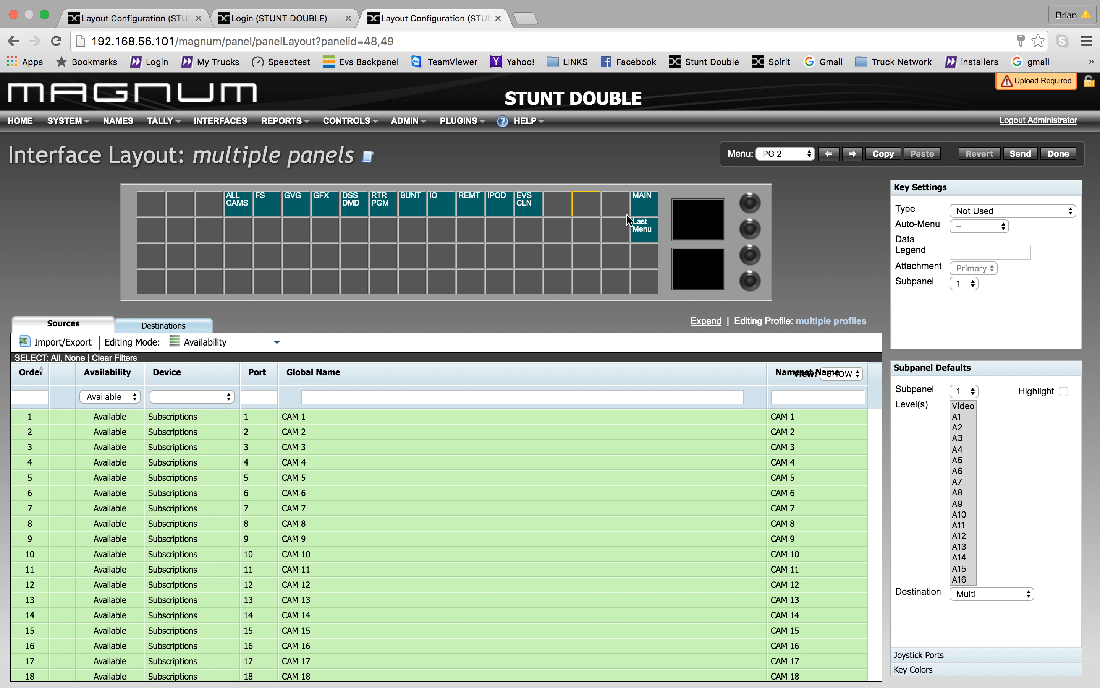
{"action": "double_click", "coordinate": [641, 203]}
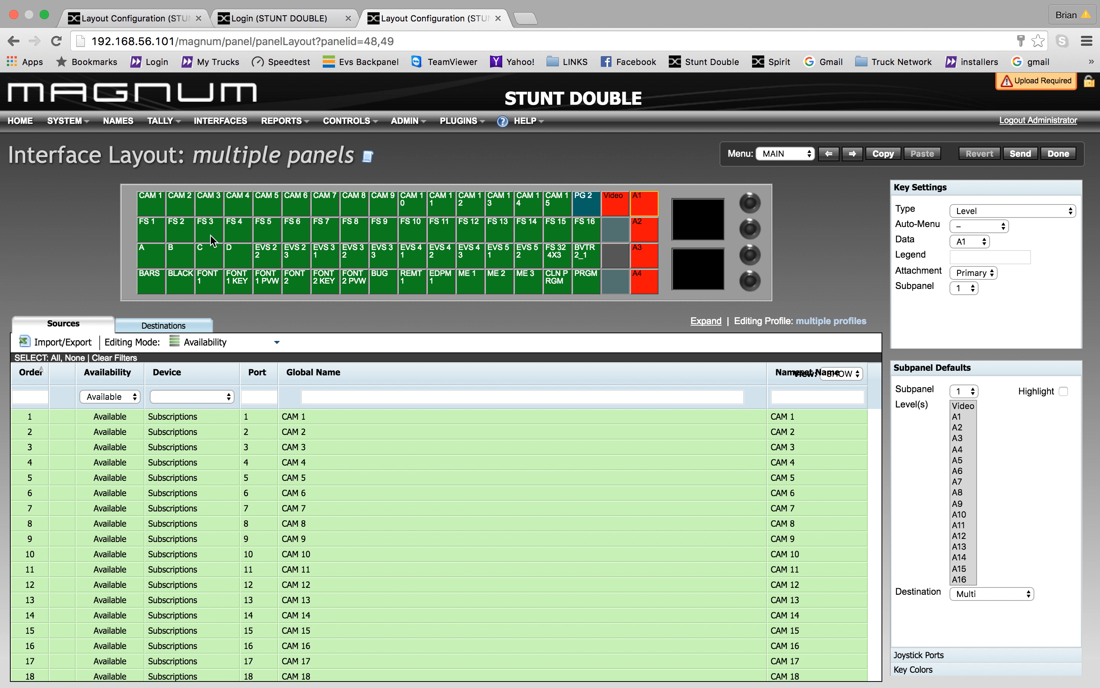
{"action": "left_click_drag", "start_coordinate": [131, 204], "coordinate": [558, 240]}
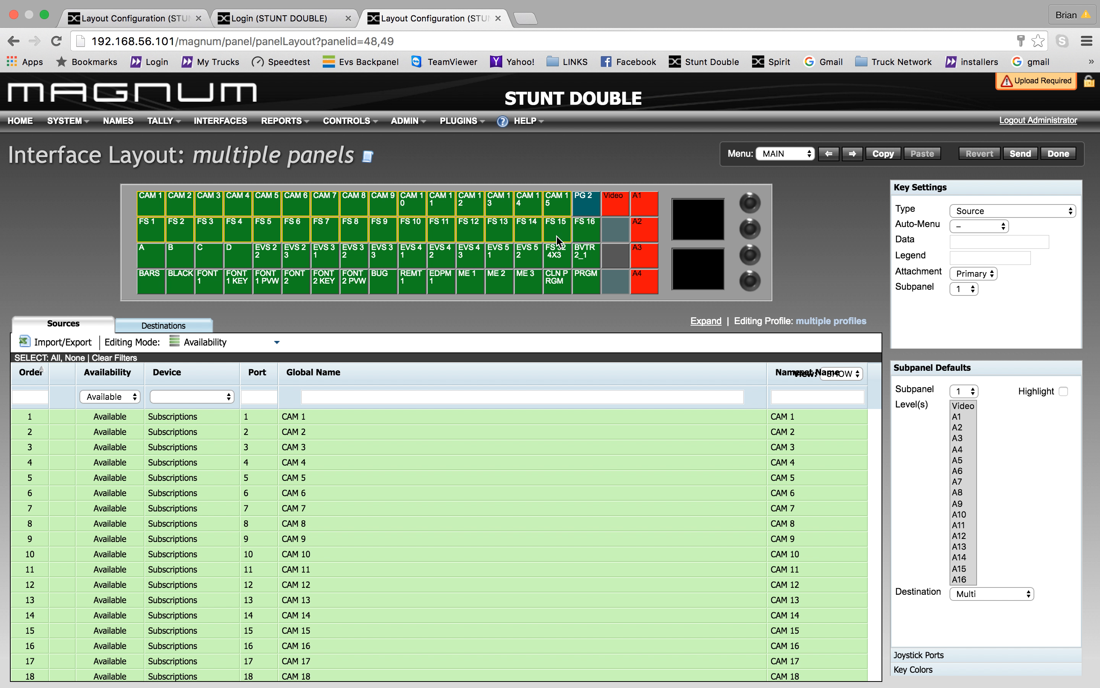
{"action": "key", "text": "Delete"}
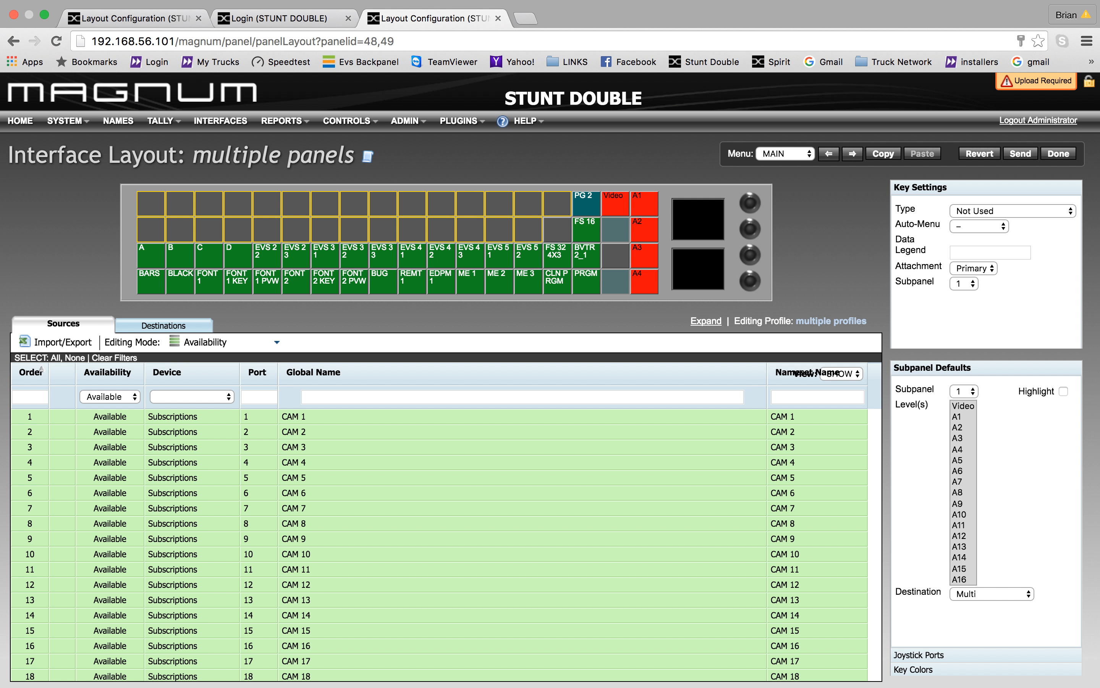
{"action": "left_click", "coordinate": [148, 206]}
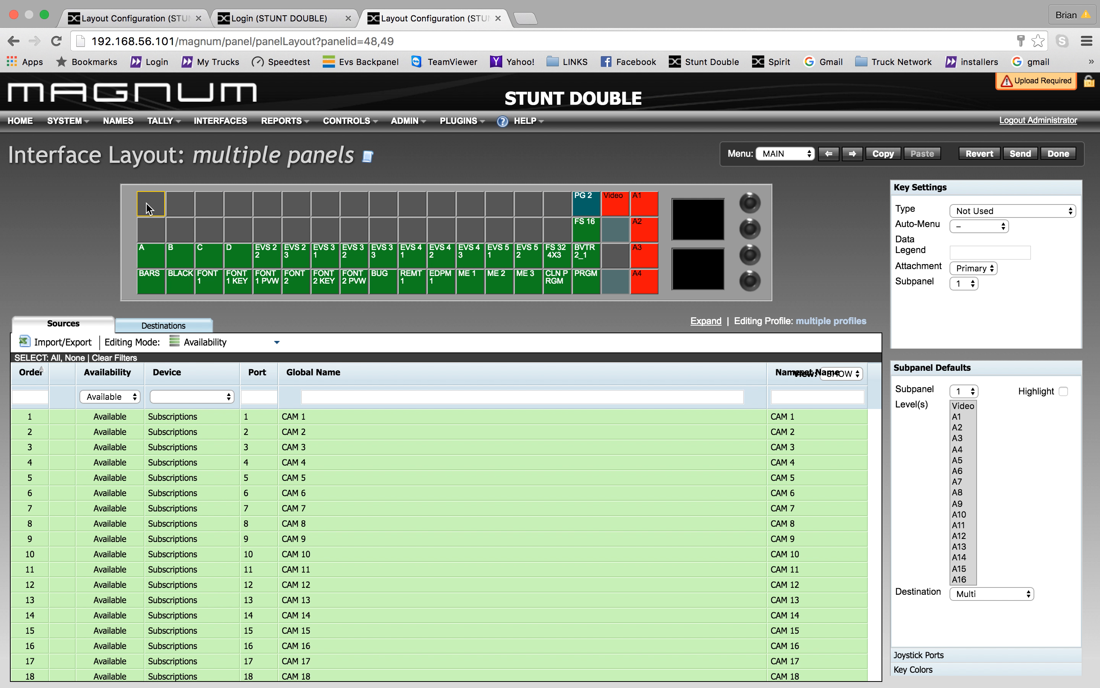
- Assign CAM 1 to the top-left key and auto-fill CAM 2–28 across the top two rows
{"action": "key", "text": "s"}
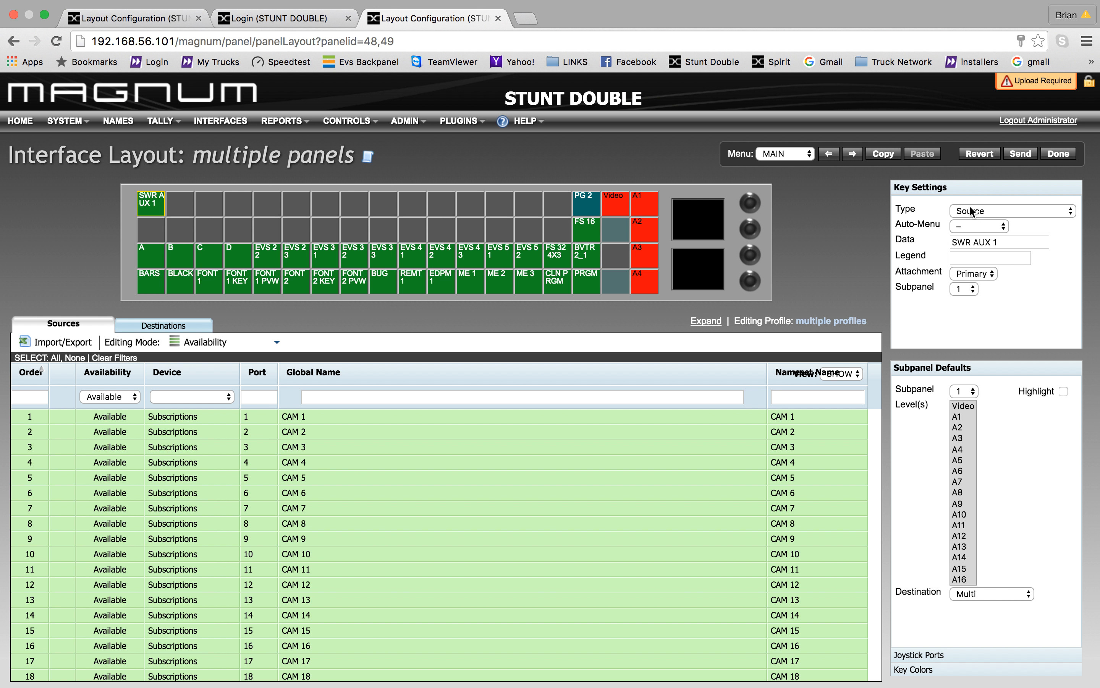
{"action": "left_click", "coordinate": [971, 244]}
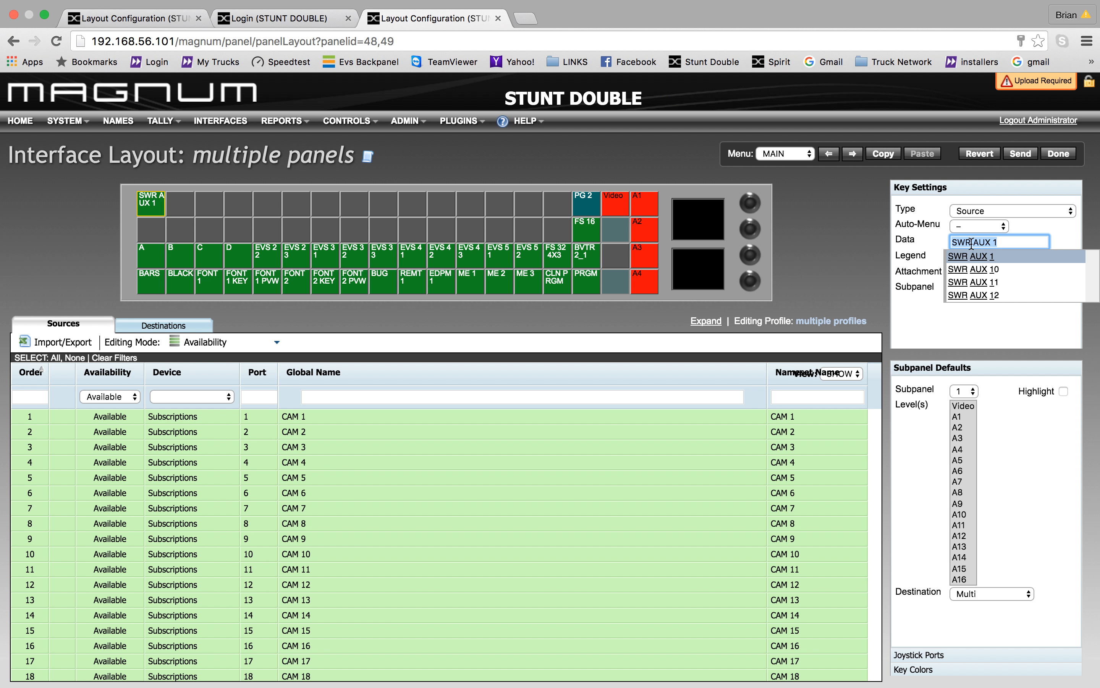
{"action": "type", "text": "cam"}
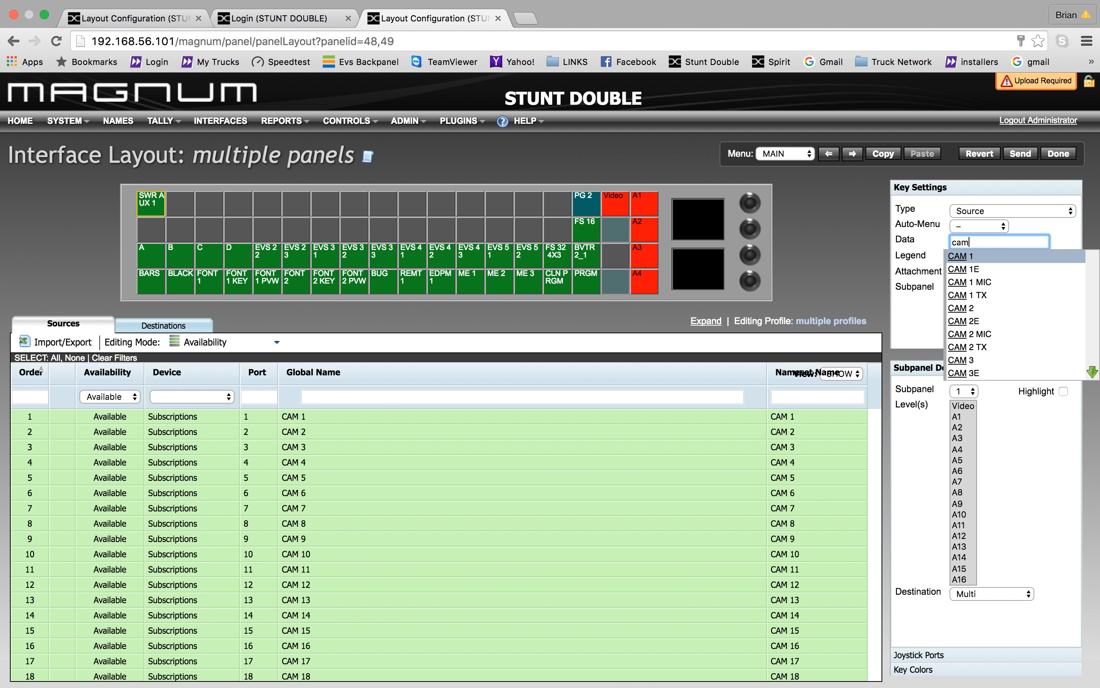
{"action": "left_click", "coordinate": [973, 256]}
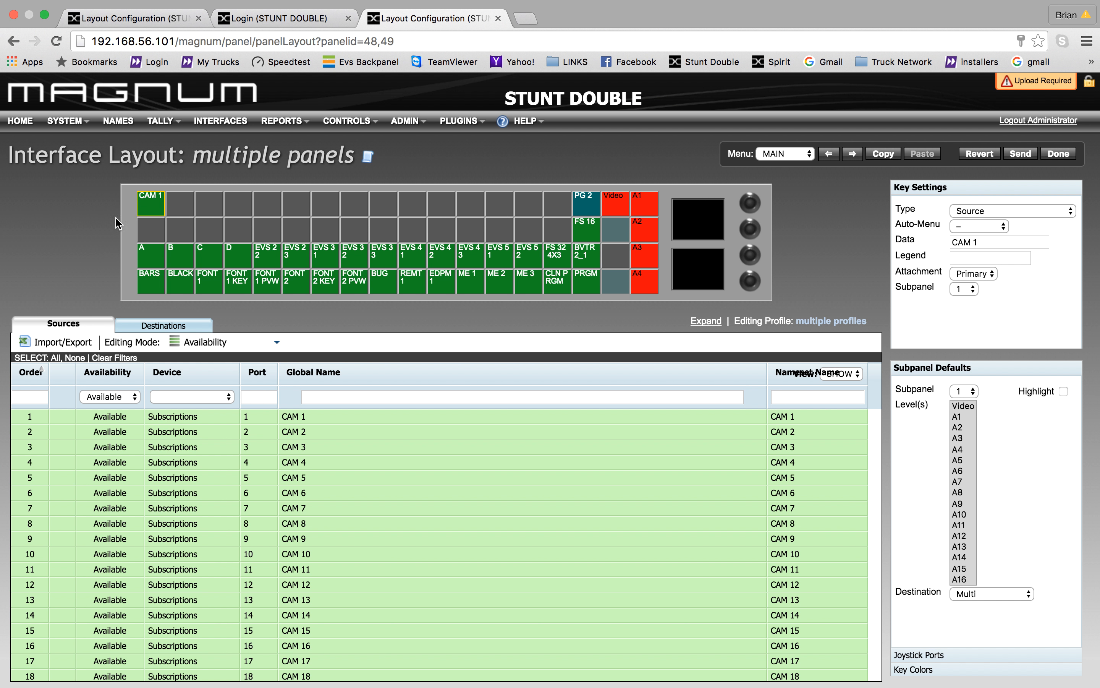
{"action": "left_click_drag", "start_coordinate": [131, 210], "coordinate": [541, 235]}
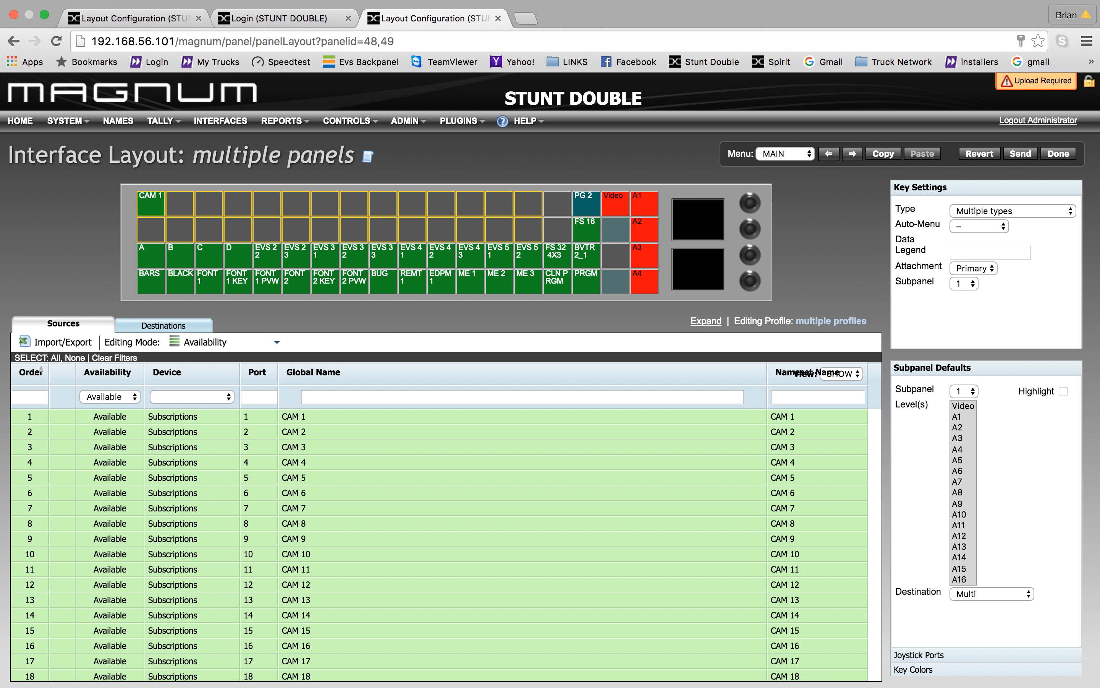
{"action": "key", "text": "f"}
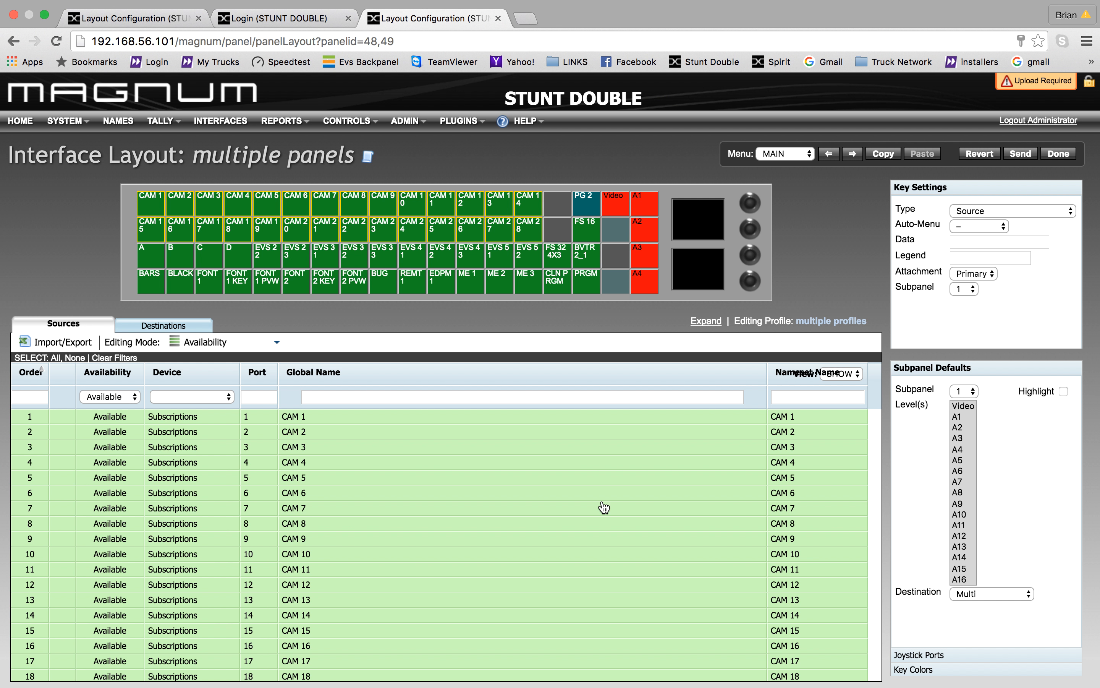
{"action": "left_click", "coordinate": [133, 398]}
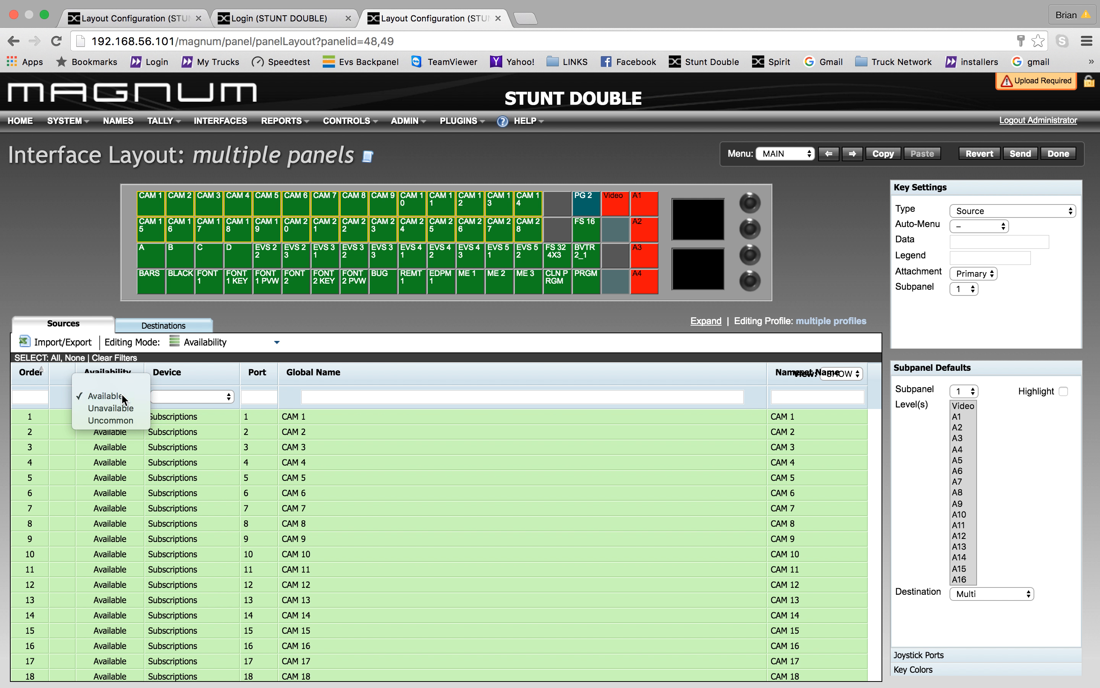
{"action": "left_click", "coordinate": [122, 394]}
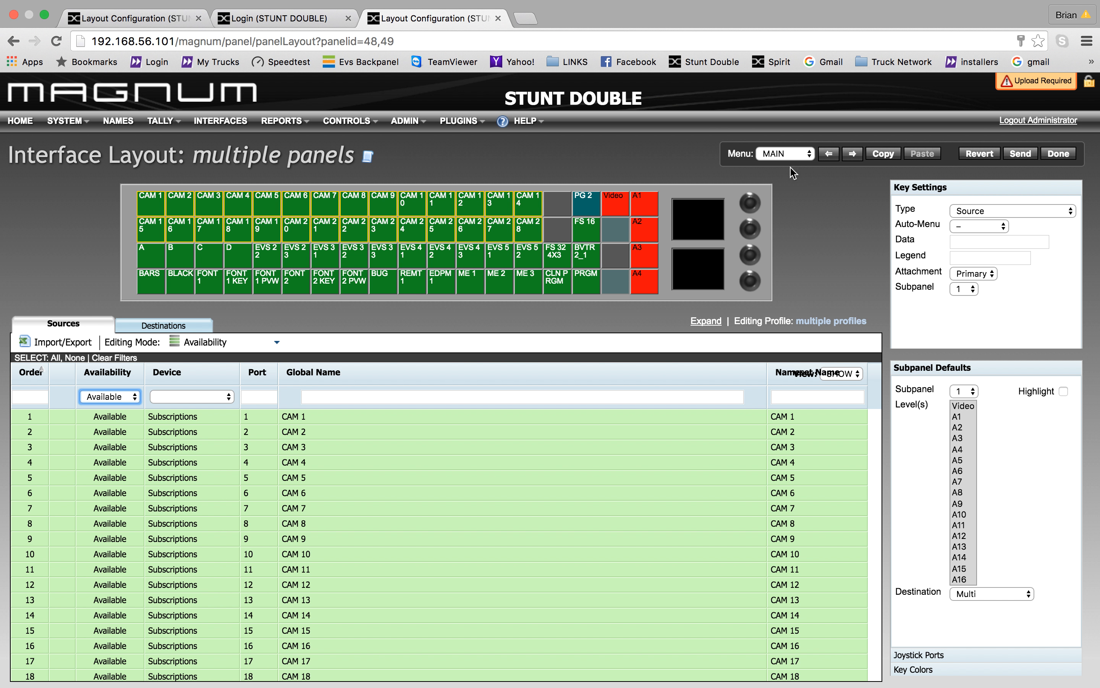
- Copy the MAIN layout's keys, paste them into Menu 14, and return to MAIN
{"action": "left_click", "coordinate": [884, 155]}
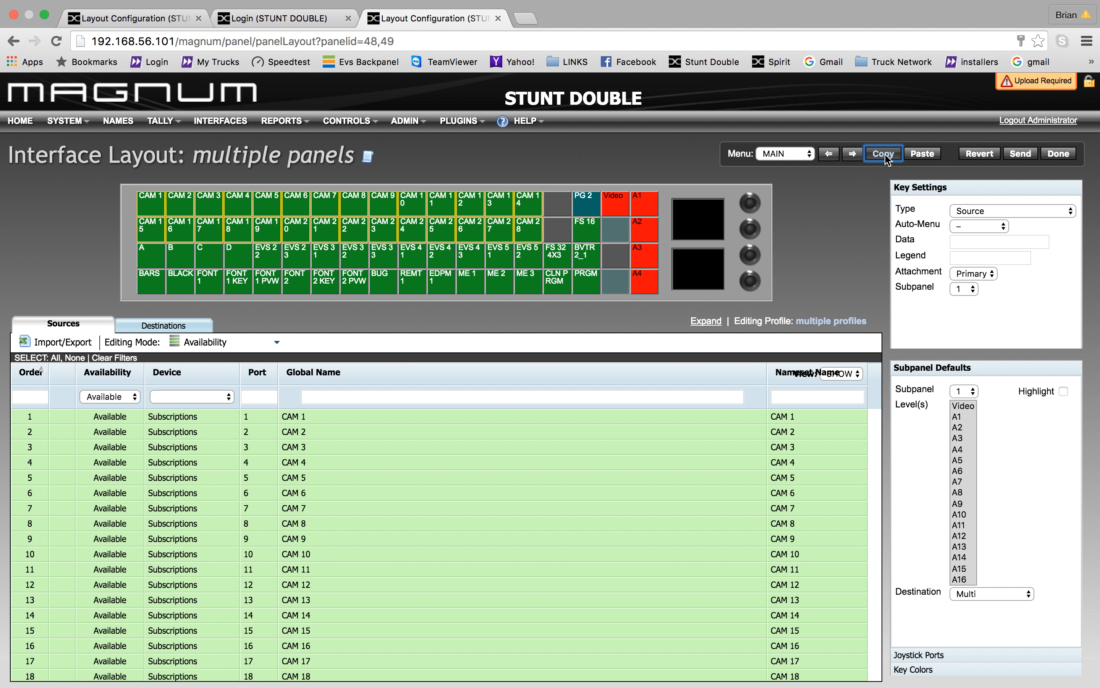
{"action": "left_click", "coordinate": [802, 155]}
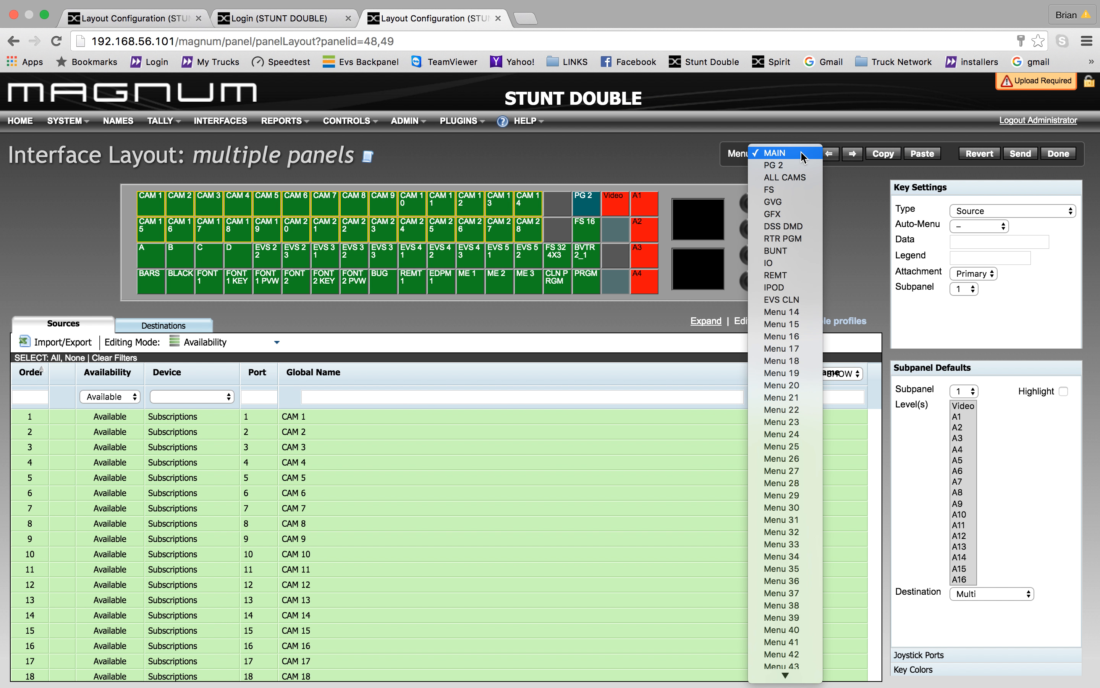
{"action": "left_click", "coordinate": [792, 313]}
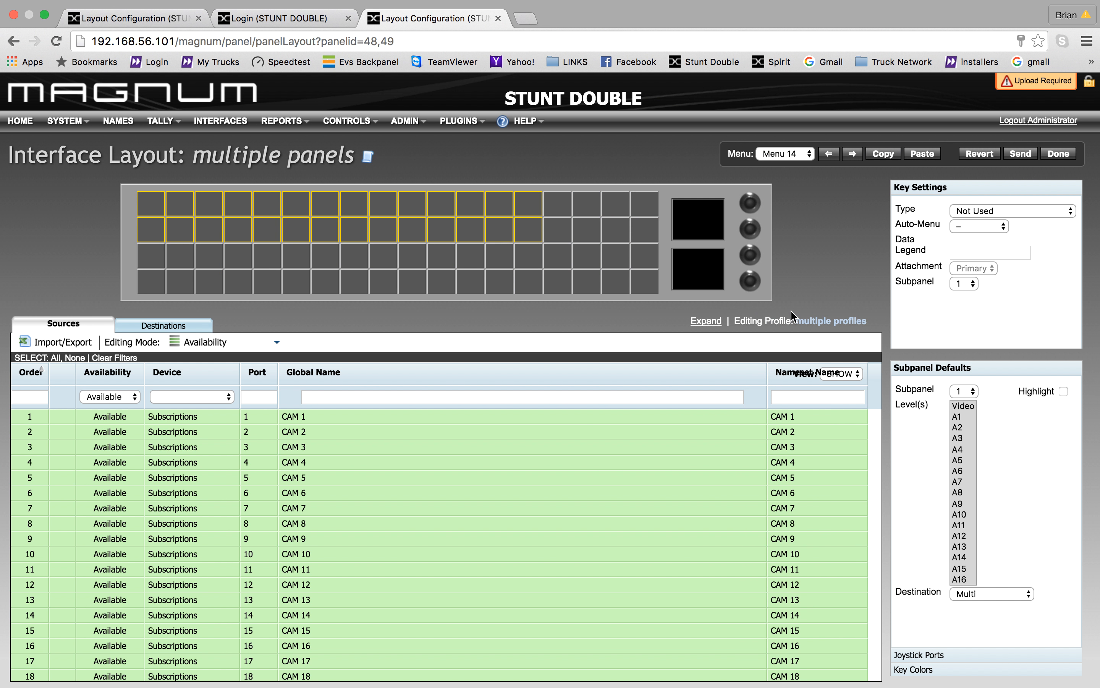
{"action": "left_click", "coordinate": [922, 155]}
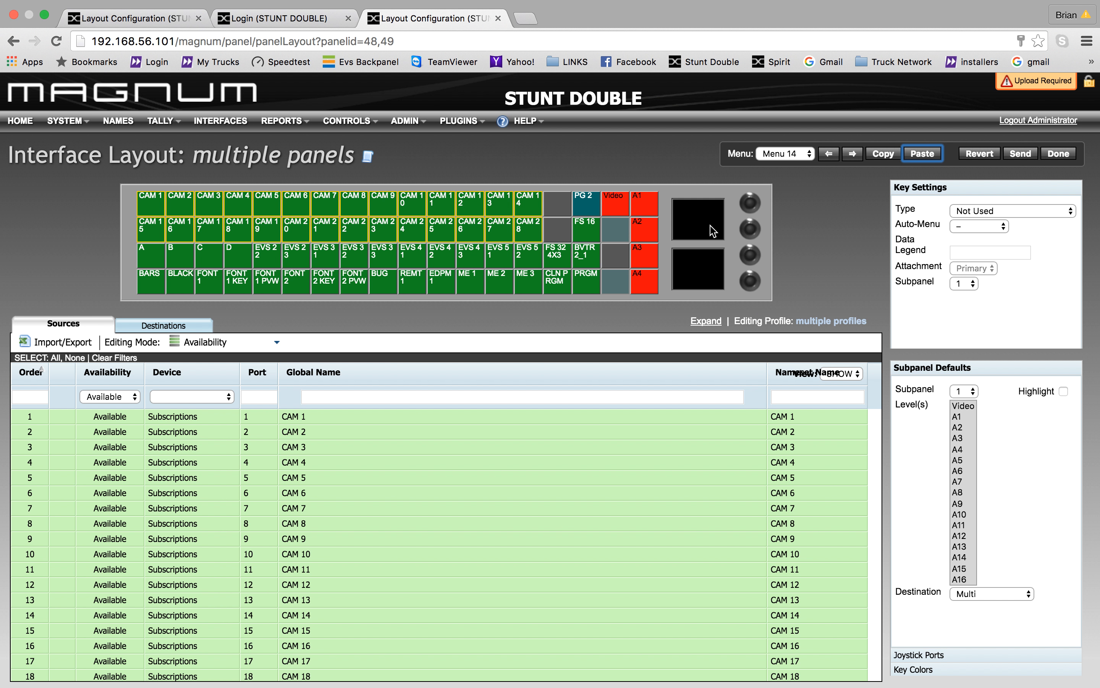
{"action": "left_click", "coordinate": [811, 155]}
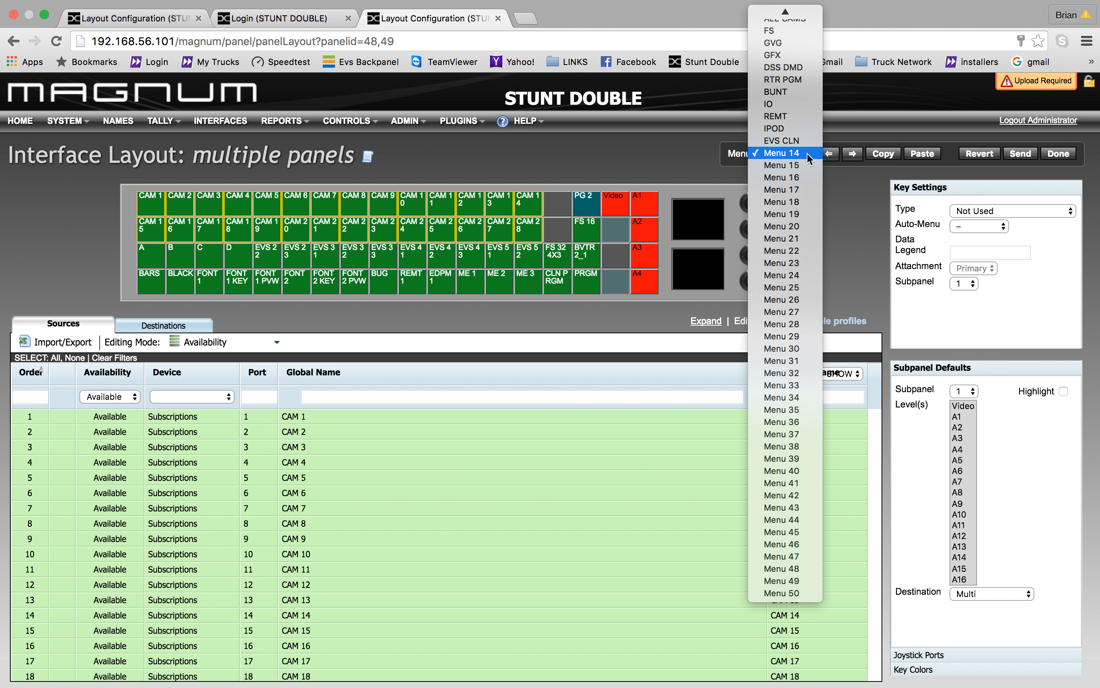
{"action": "left_click", "coordinate": [806, 152]}
{"action": "left_click", "coordinate": [810, 155]}
{"action": "left_click", "coordinate": [793, 18]}
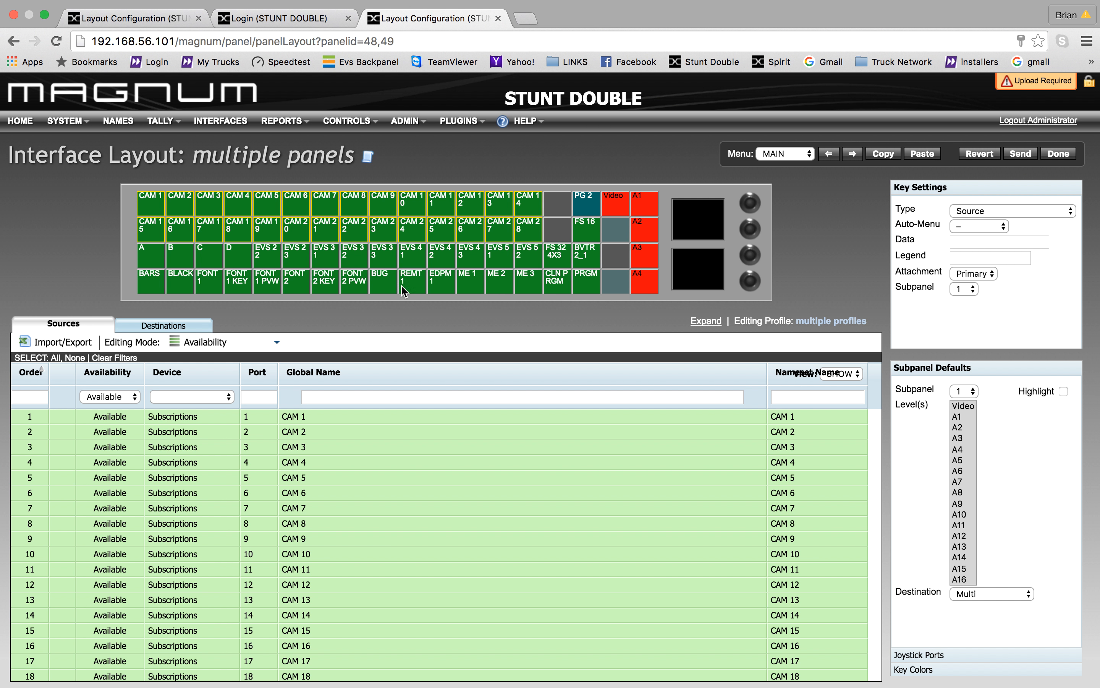
{"action": "left_click", "coordinate": [130, 277]}
- Select BARS and BLACK, review their attachment options, and glance at the PG 2 page
{"action": "left_click_drag", "start_coordinate": [130, 277], "coordinate": [189, 291]}
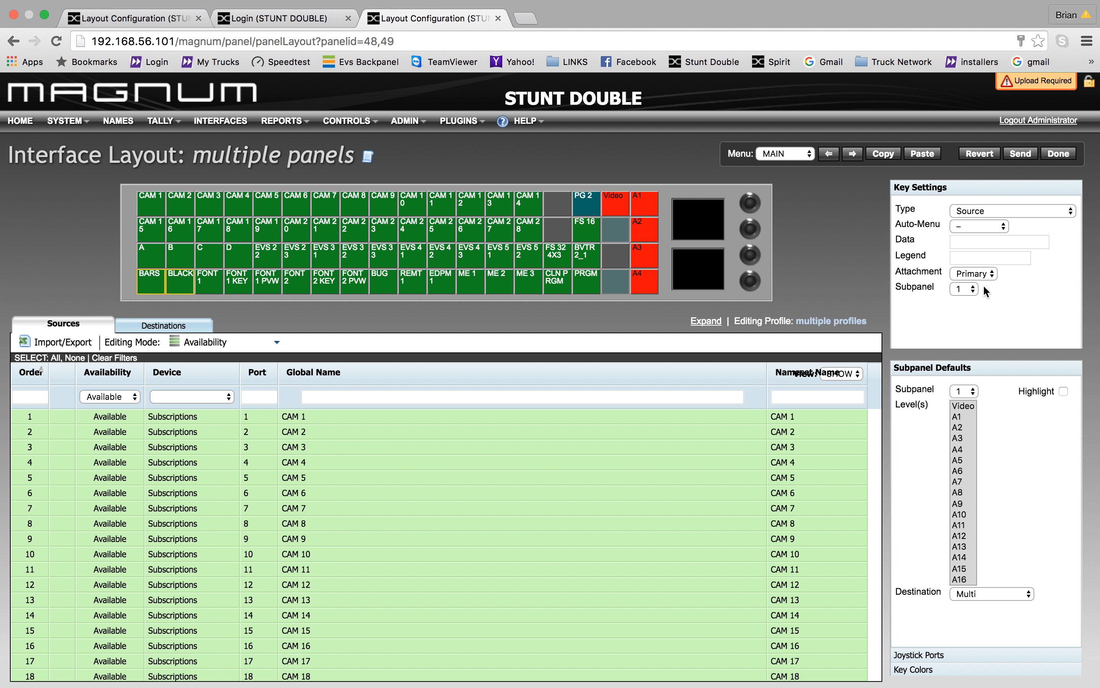
{"action": "left_click", "coordinate": [994, 268]}
{"action": "left_click", "coordinate": [983, 260]}
{"action": "double_click", "coordinate": [580, 205]}
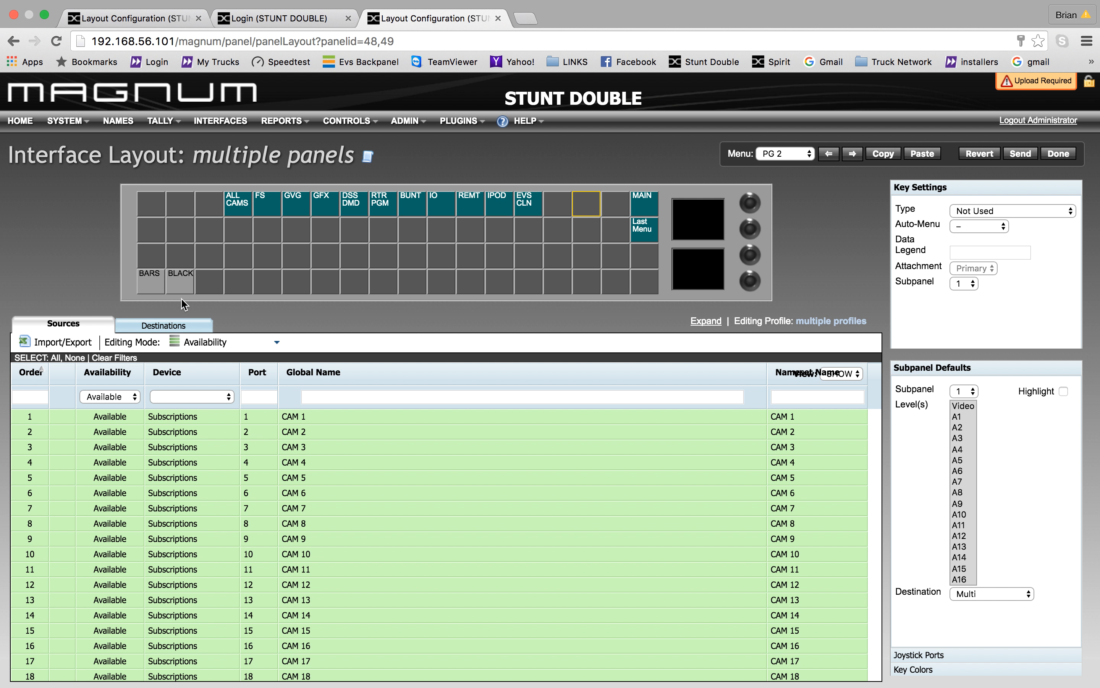
{"action": "double_click", "coordinate": [639, 205]}
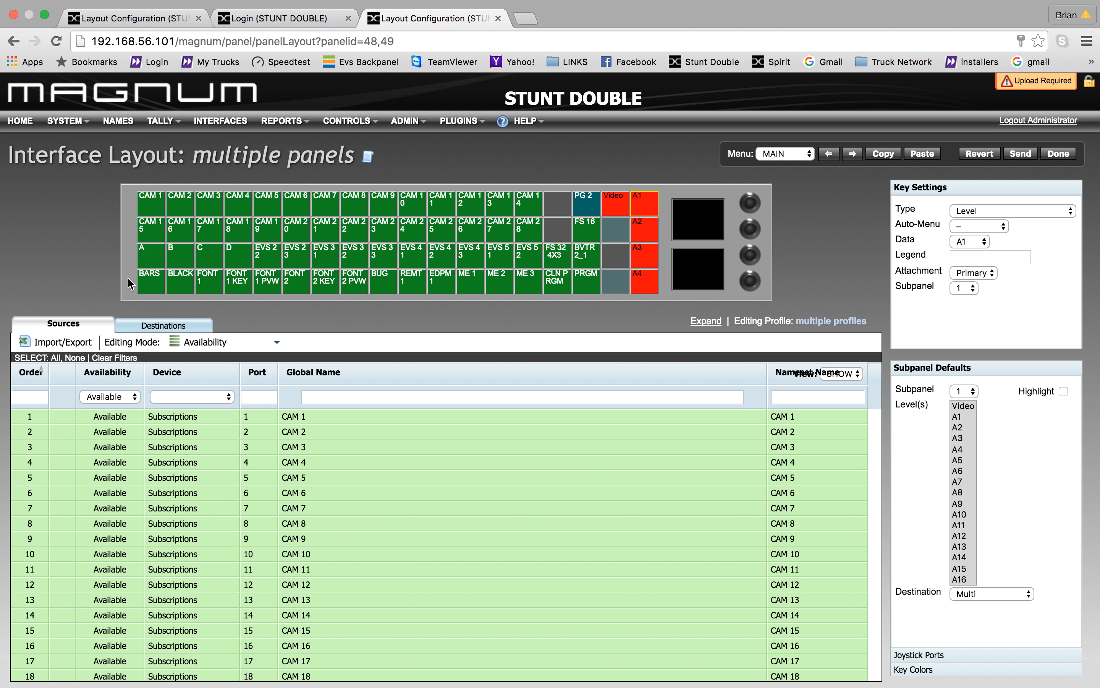
- Attach BARS and BLACK as Primary, then select BARS through FONT 1 KEY for subpanel choice
{"action": "left_click_drag", "start_coordinate": [128, 278], "coordinate": [184, 290]}
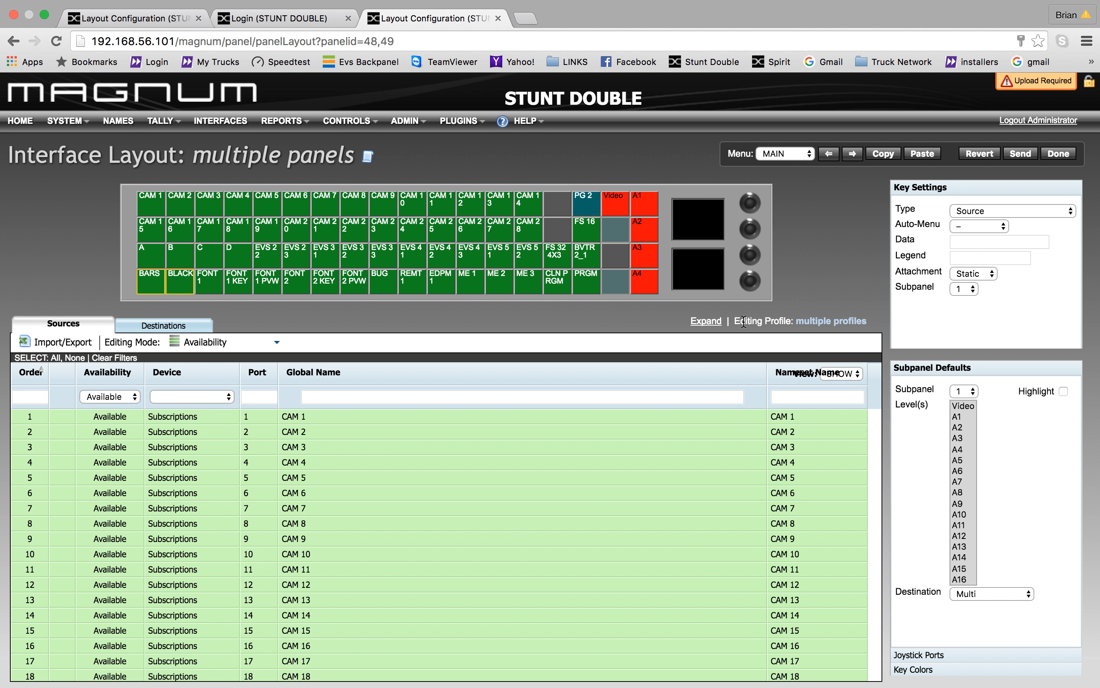
{"action": "left_click", "coordinate": [988, 275]}
{"action": "left_click", "coordinate": [985, 286]}
{"action": "left_click_drag", "start_coordinate": [175, 278], "coordinate": [247, 295]}
{"action": "left_click", "coordinate": [966, 289]}
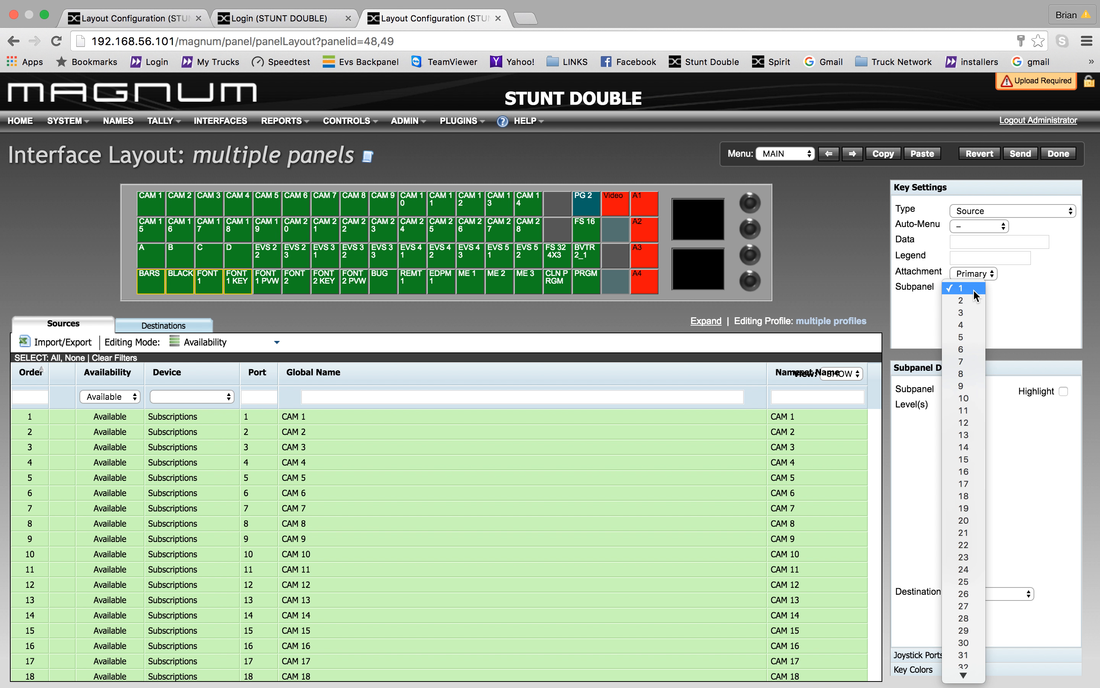
{"action": "left_click", "coordinate": [967, 301]}
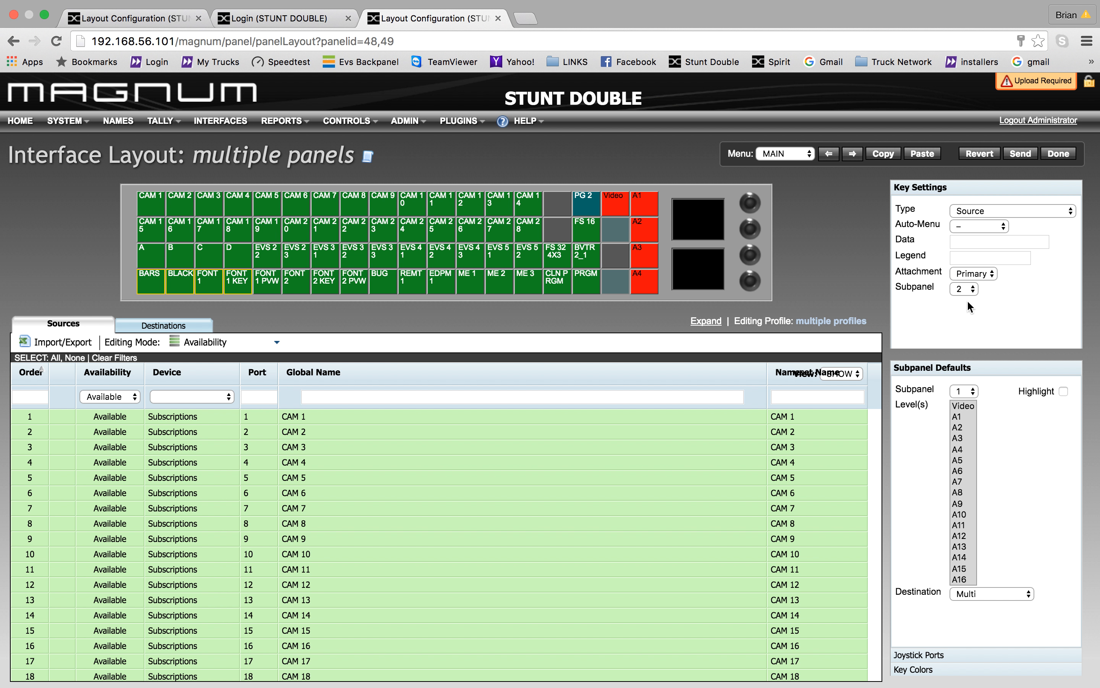
{"action": "left_click", "coordinate": [995, 600]}
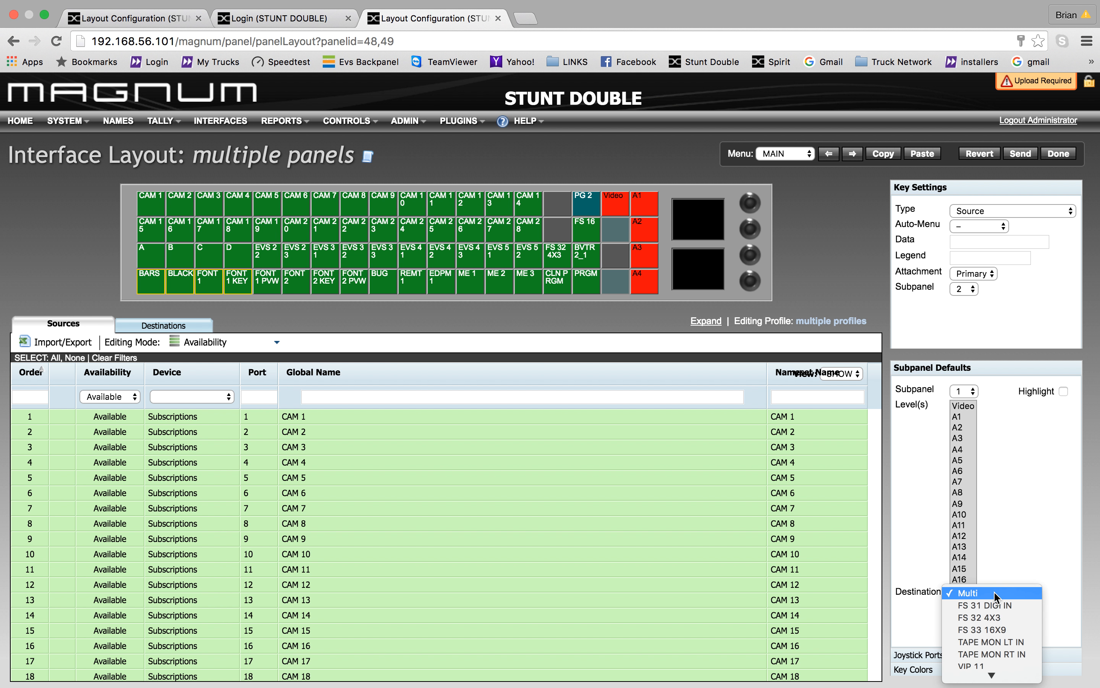
{"action": "left_click", "coordinate": [999, 594]}
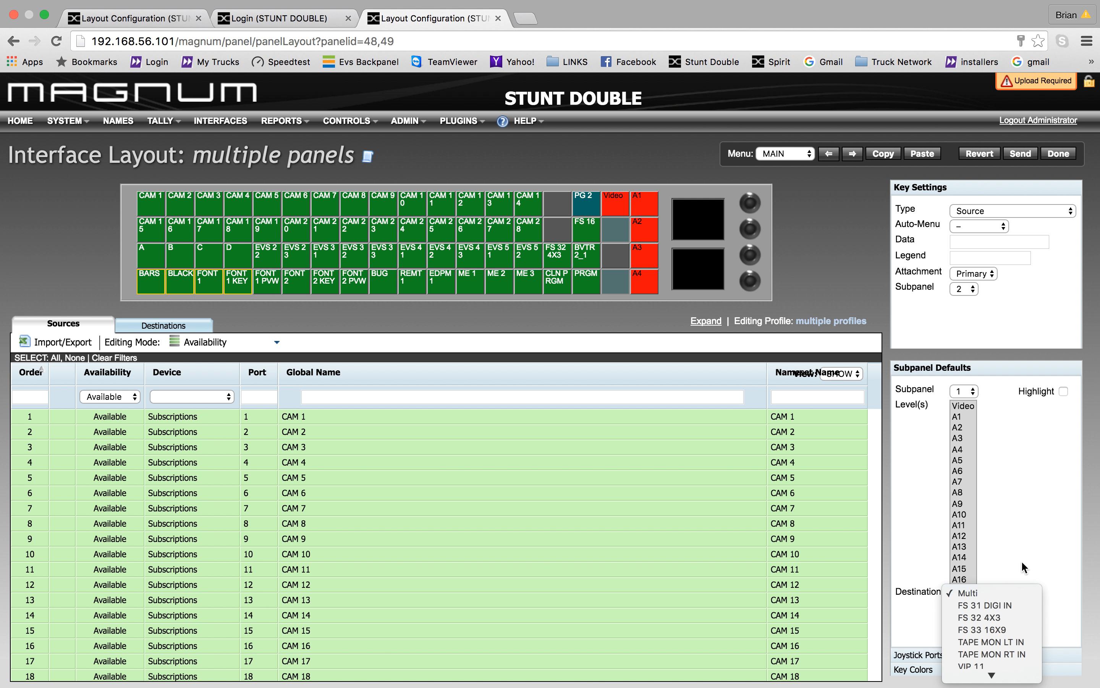
{"action": "left_click", "coordinate": [973, 291]}
{"action": "left_click", "coordinate": [973, 291]}
{"action": "left_click", "coordinate": [975, 291]}
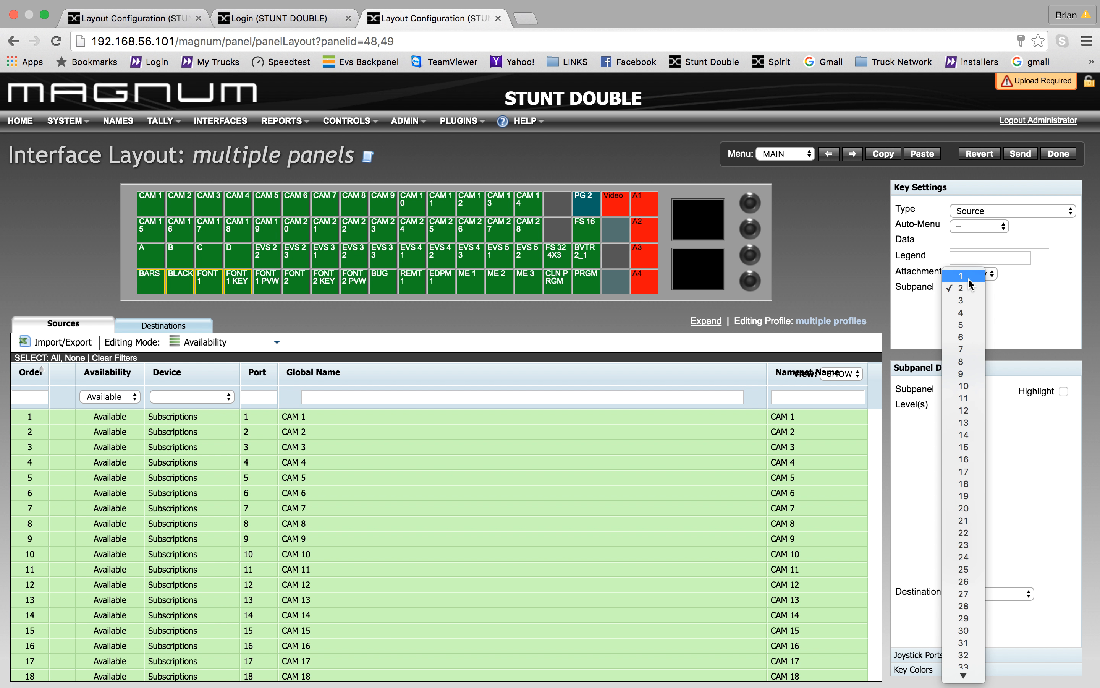
{"action": "left_click", "coordinate": [964, 275]}
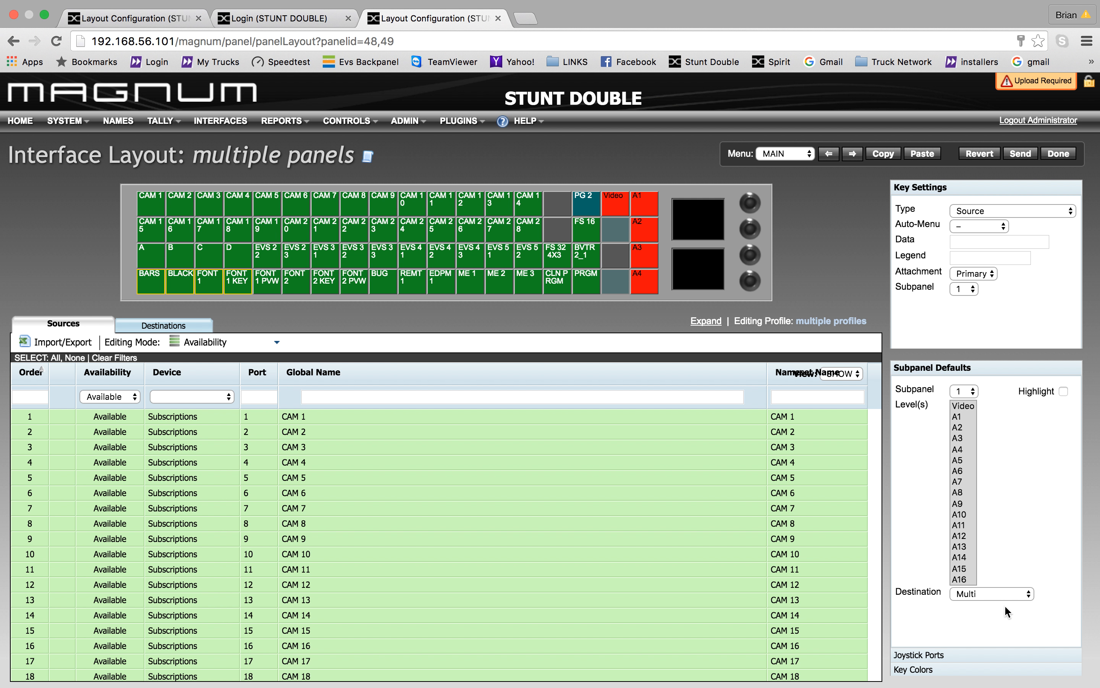
{"action": "left_click", "coordinate": [1007, 594]}
{"action": "left_click", "coordinate": [1030, 562]}
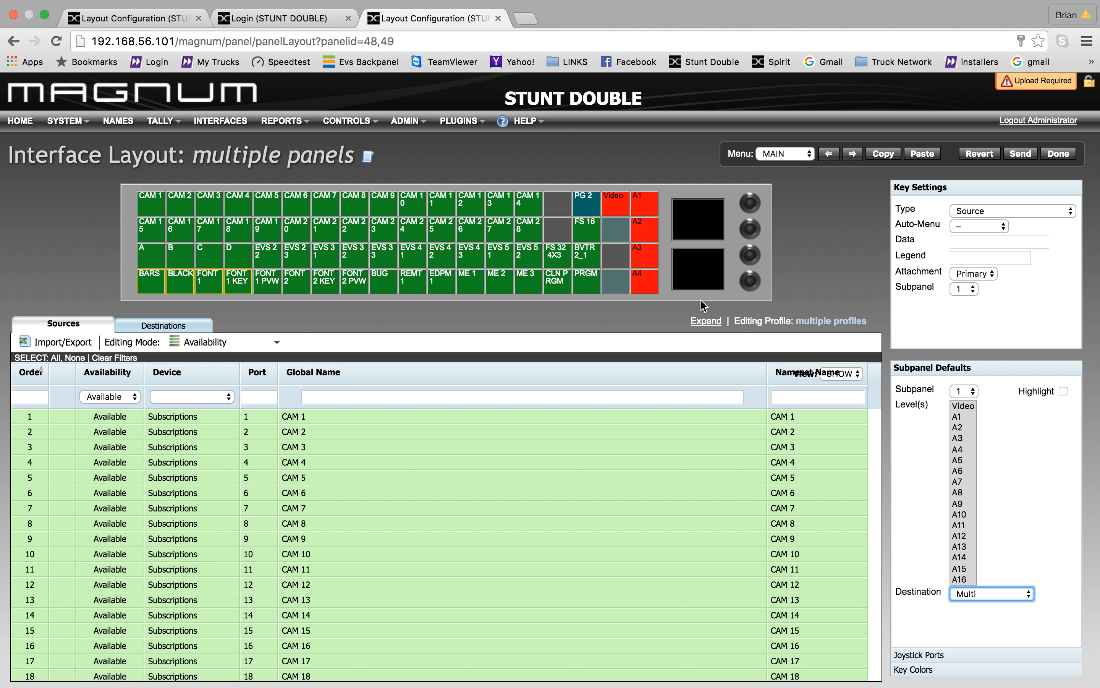
- Keep the current key as Source, then make the empty key right of CAM 14 a Panel Lock key
{"action": "left_click", "coordinate": [1002, 212]}
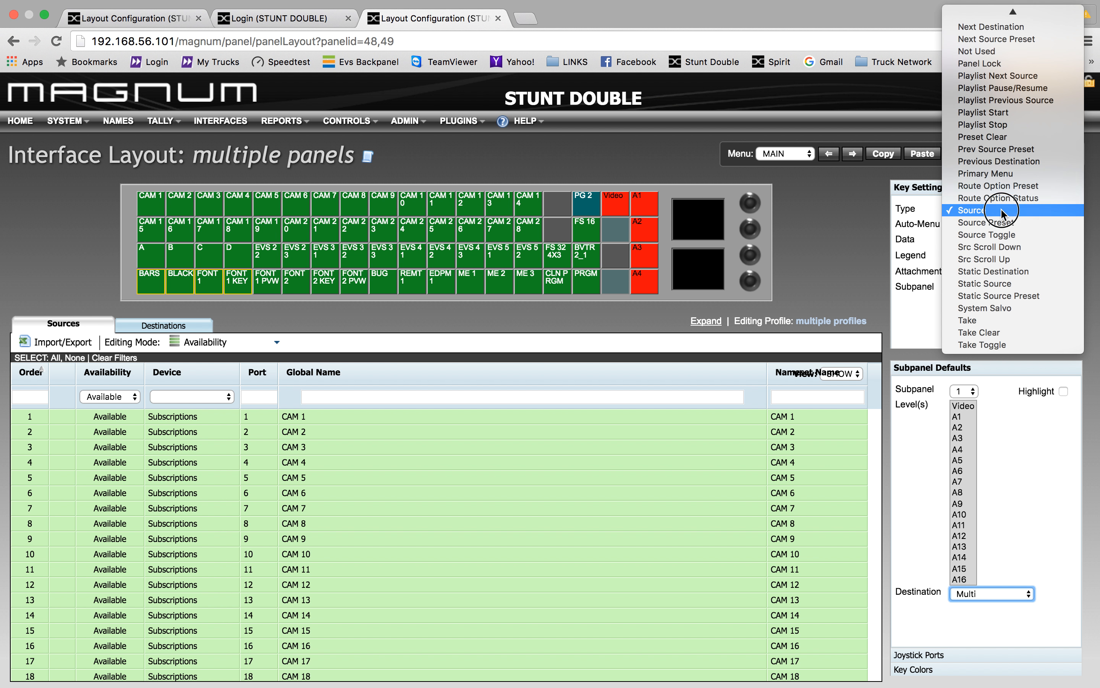
{"action": "left_click", "coordinate": [1002, 212]}
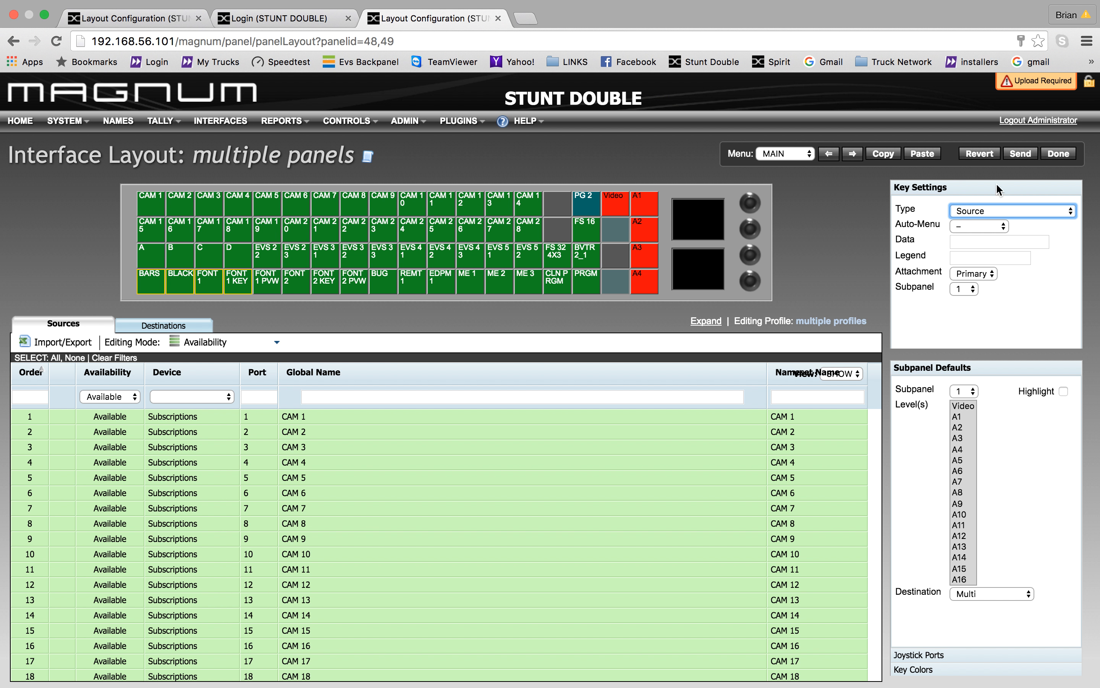
{"action": "left_click", "coordinate": [558, 206]}
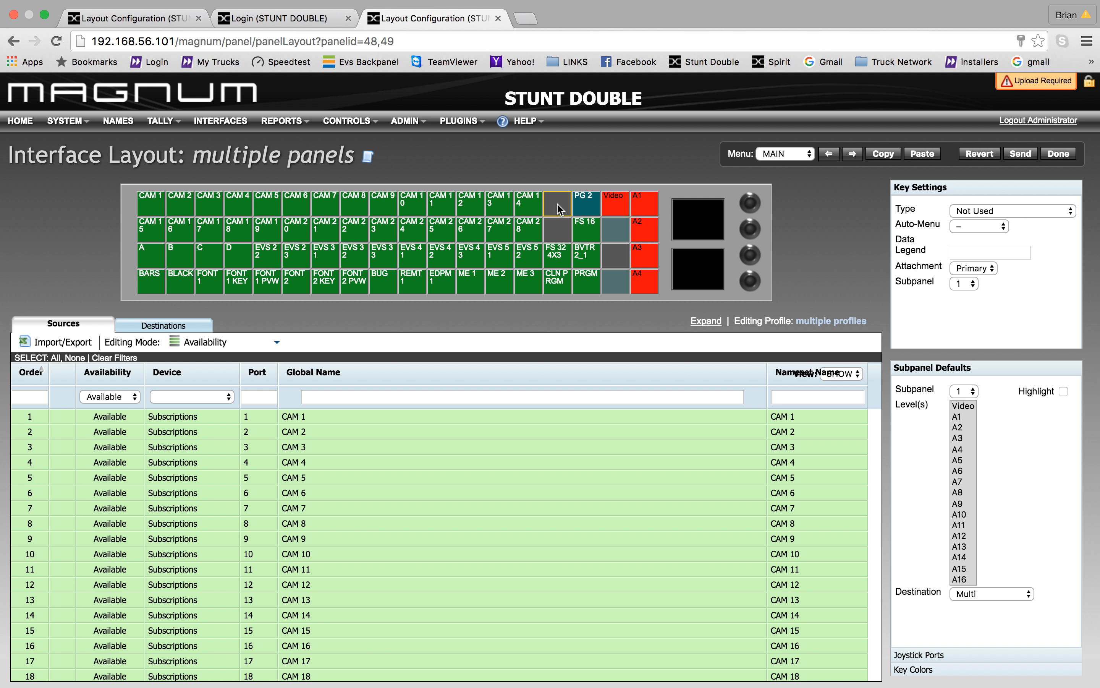
{"action": "left_click", "coordinate": [1058, 212]}
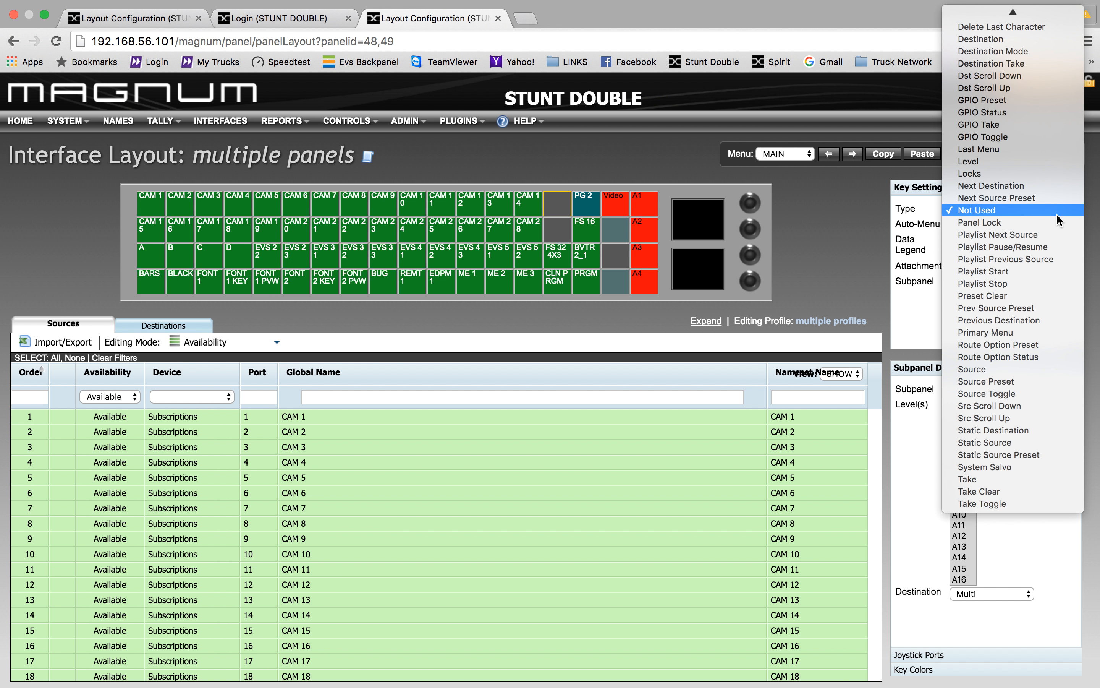
{"action": "left_click", "coordinate": [1052, 220]}
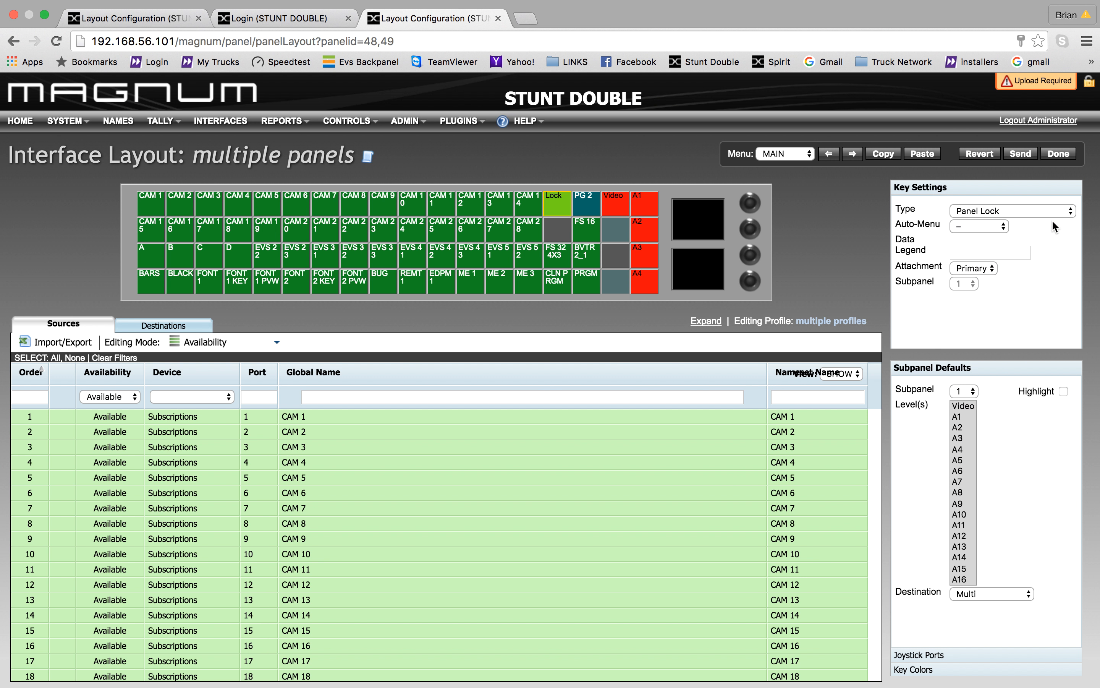
- Leave the key's auto-menu unset and change its type to Last Menu
{"action": "left_click", "coordinate": [1004, 226]}
{"action": "left_click_drag", "start_coordinate": [1003, 226], "coordinate": [961, 212]}
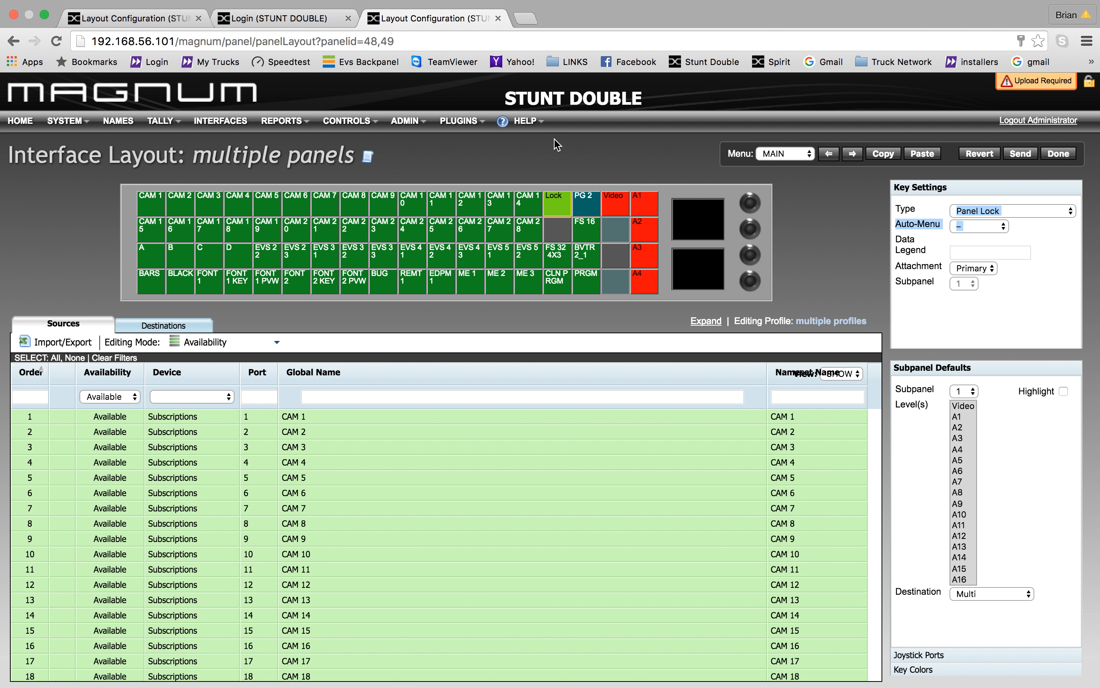
{"action": "left_click", "coordinate": [1002, 229]}
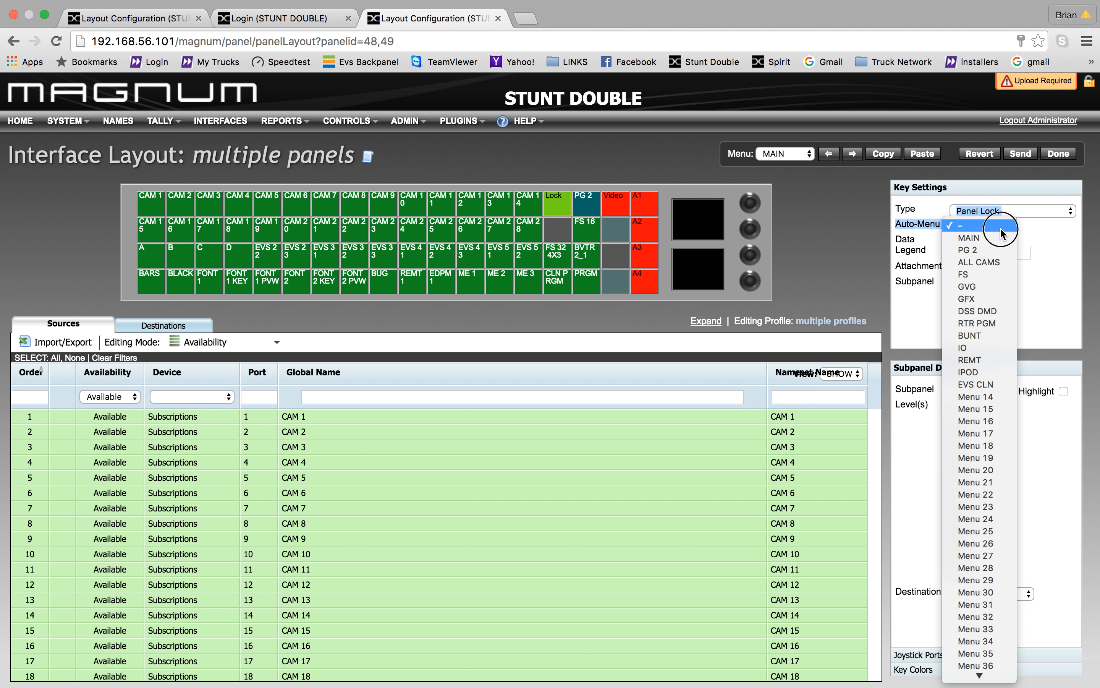
{"action": "left_click", "coordinate": [1062, 237]}
{"action": "left_click", "coordinate": [1071, 209]}
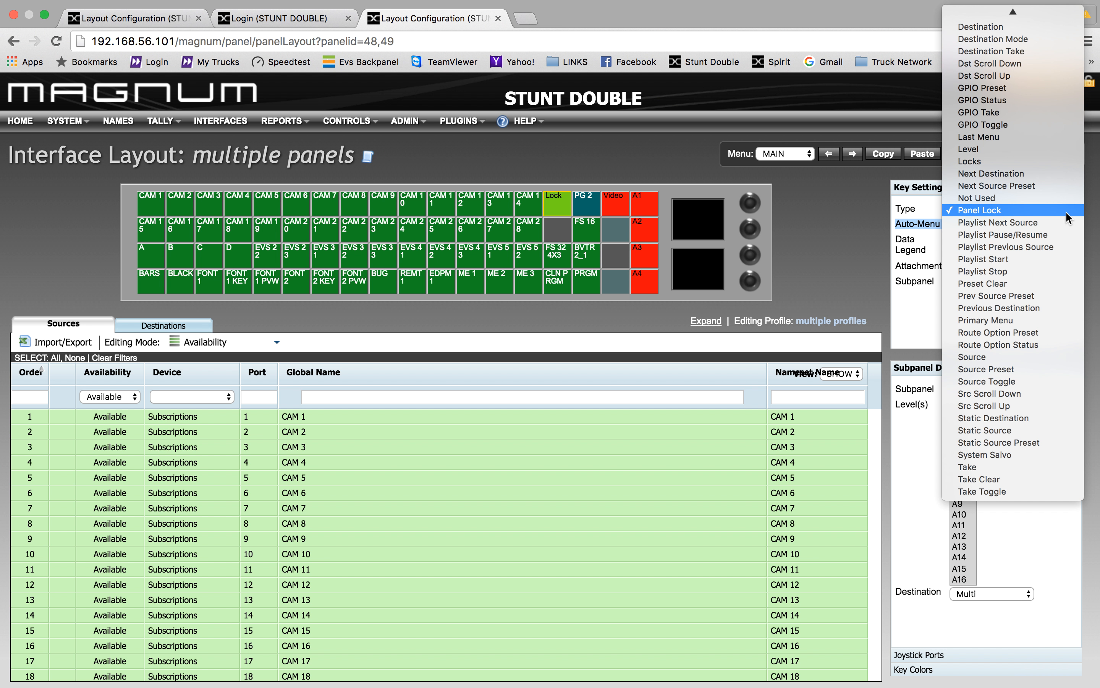
{"action": "left_click", "coordinate": [1016, 137]}
{"action": "left_click", "coordinate": [1040, 215]}
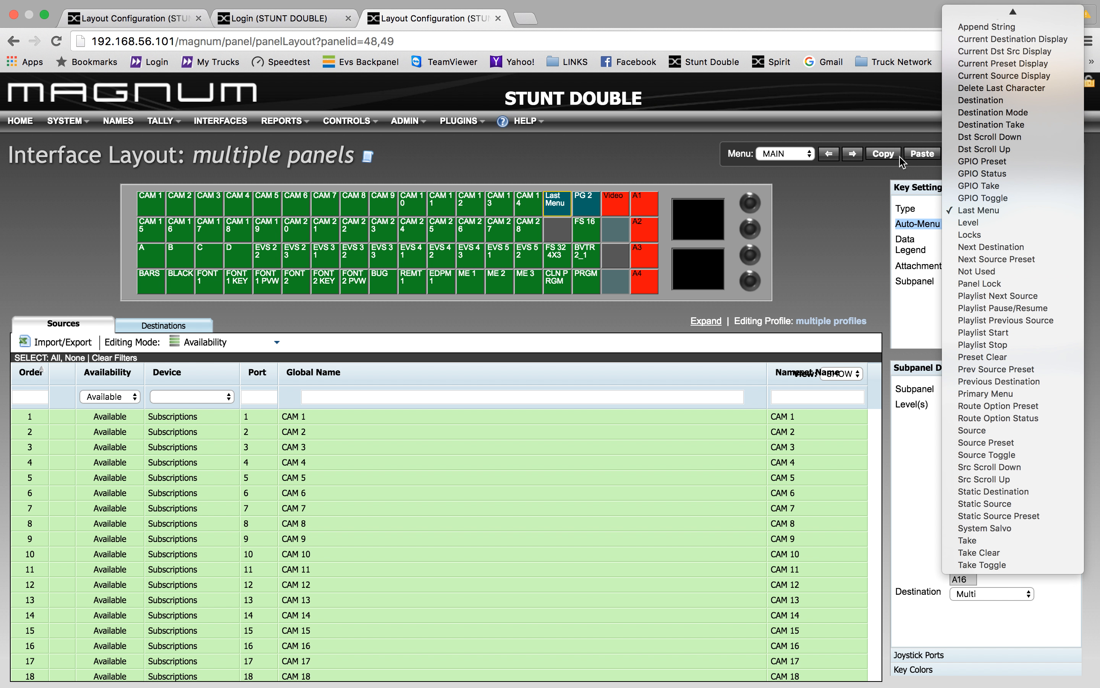
{"action": "left_click", "coordinate": [864, 184]}
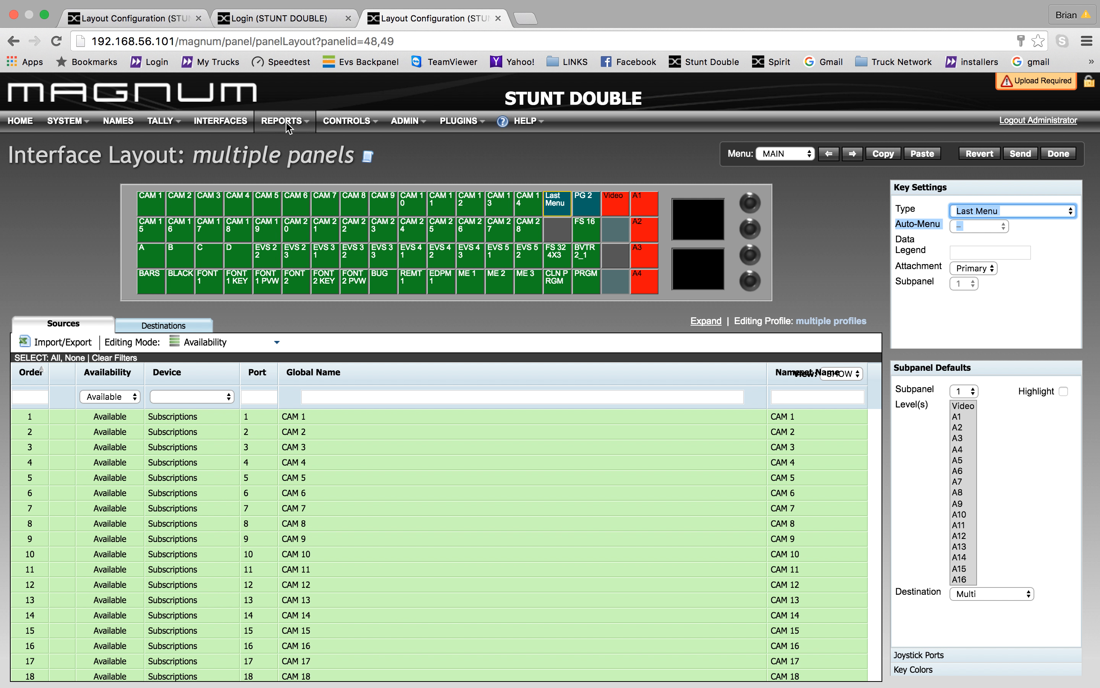
- Leave the layout unsaved and open the Image Video Quartz profile's interface layout
{"action": "left_click", "coordinate": [235, 124]}
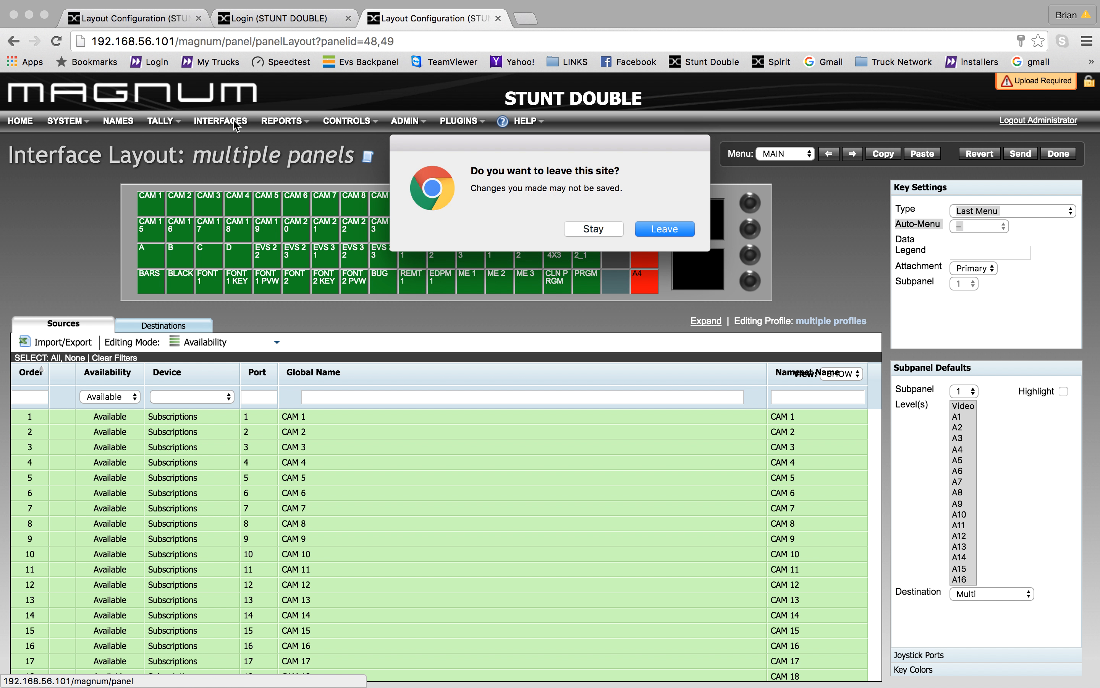
{"action": "left_click", "coordinate": [645, 231]}
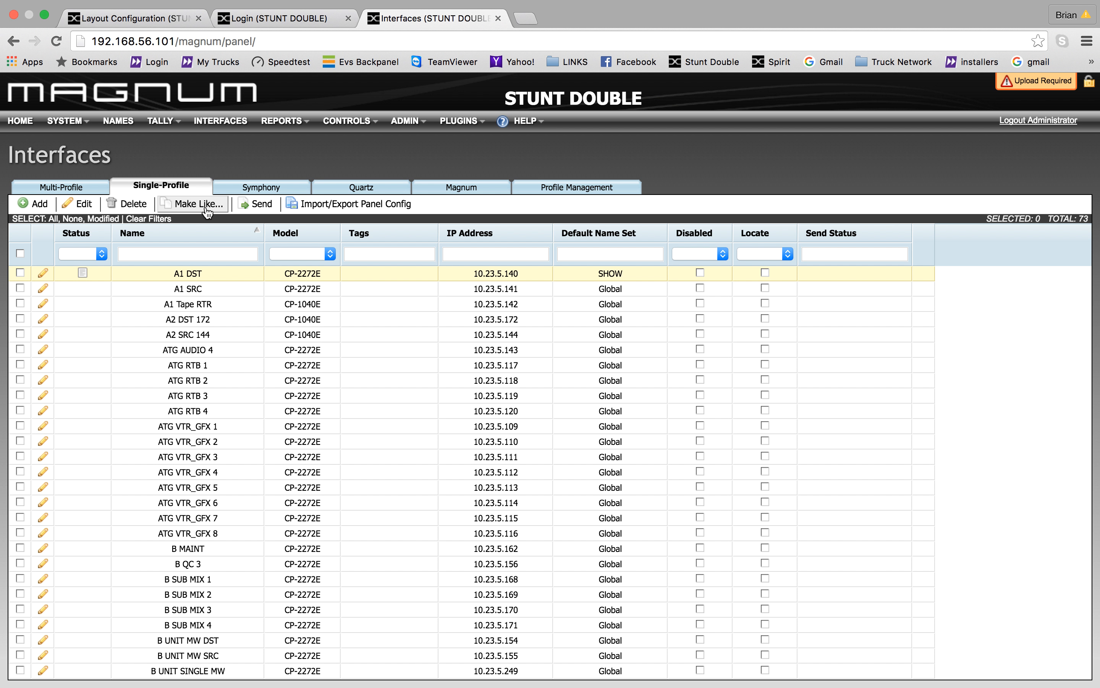
{"action": "left_click", "coordinate": [354, 189]}
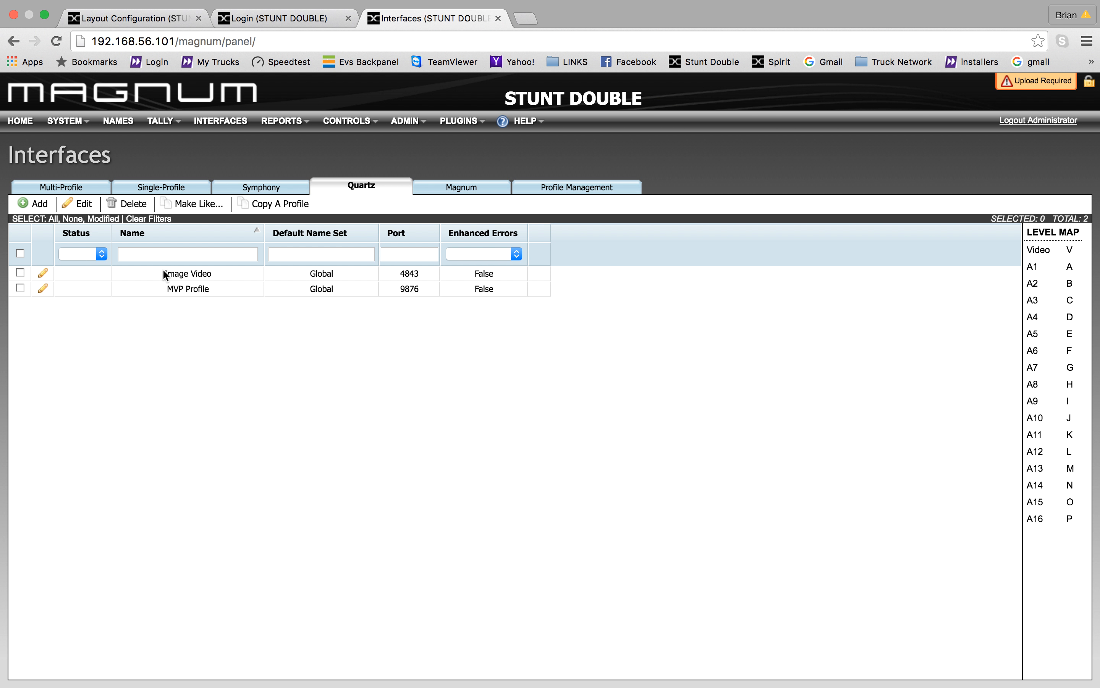
{"action": "left_click", "coordinate": [43, 274]}
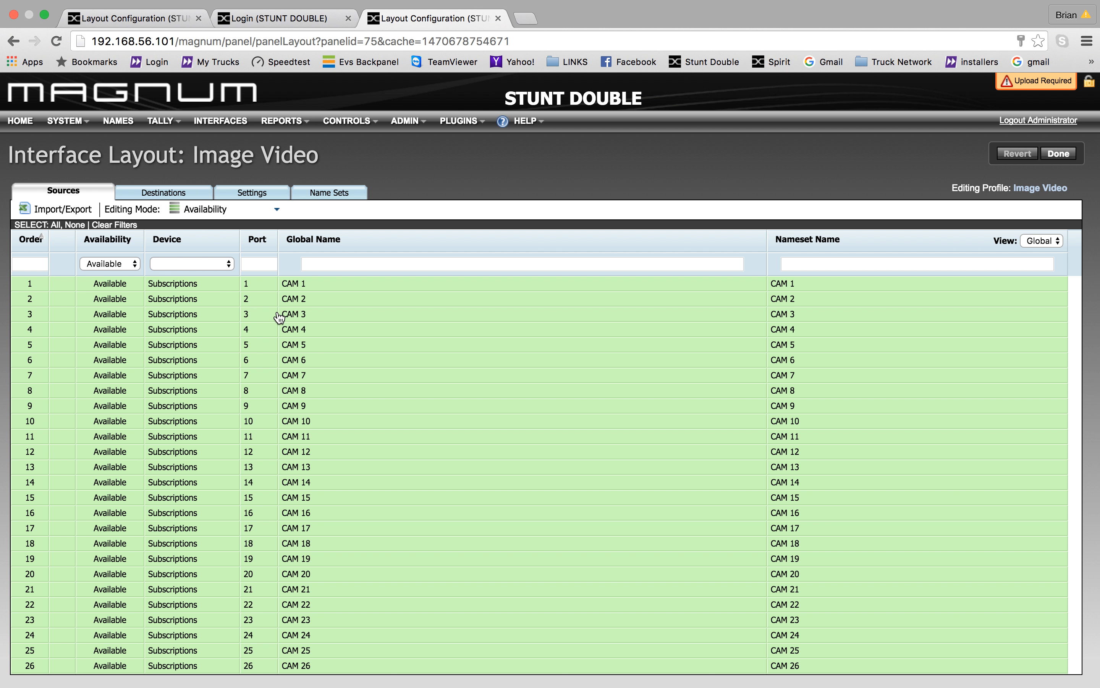
- Scroll through the Image Video CAM 1–26 sources, then return to the Quartz profiles with Done
{"action": "scroll", "coordinate": [320, 387], "scroll_direction": "down", "scroll_amount": 6}
{"action": "scroll", "coordinate": [320, 386], "scroll_direction": "up", "scroll_amount": 6}
{"action": "left_click", "coordinate": [1058, 155]}
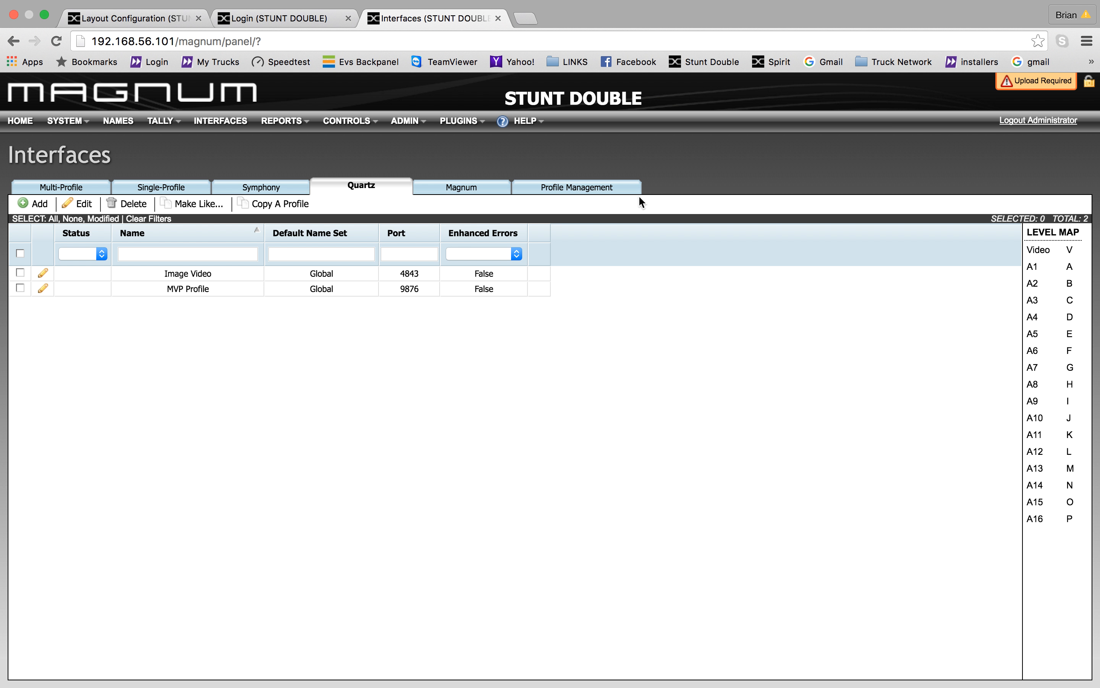
- Undo all three pending changes in the Upload Required list and close it
{"action": "left_click", "coordinate": [1034, 78]}
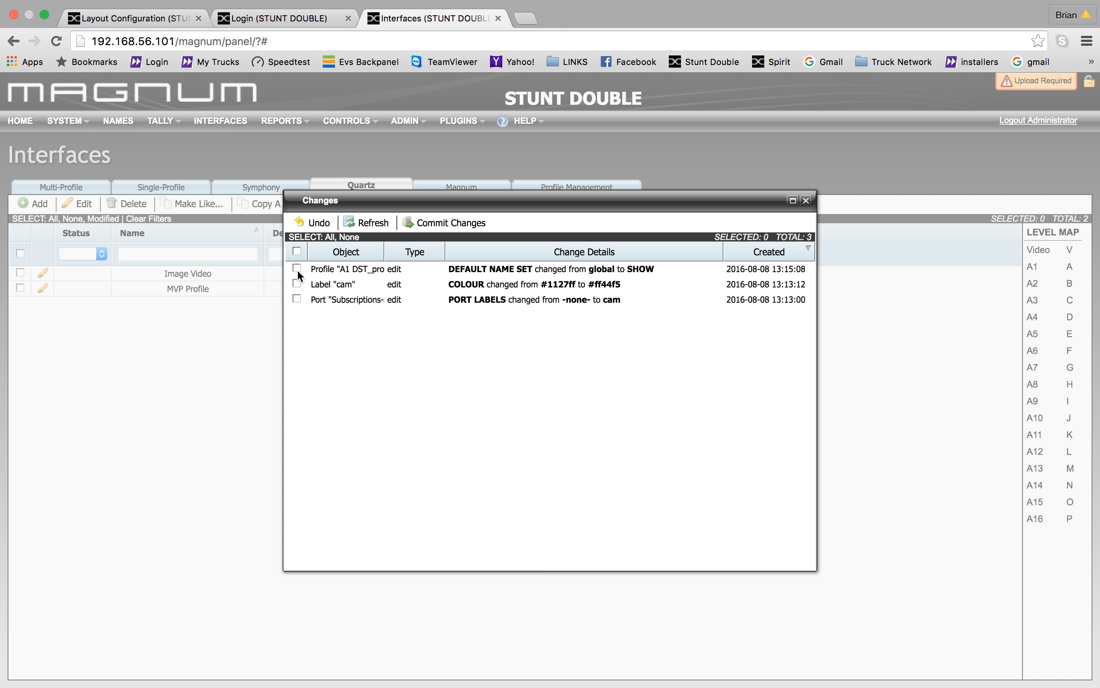
{"action": "left_click", "coordinate": [315, 222]}
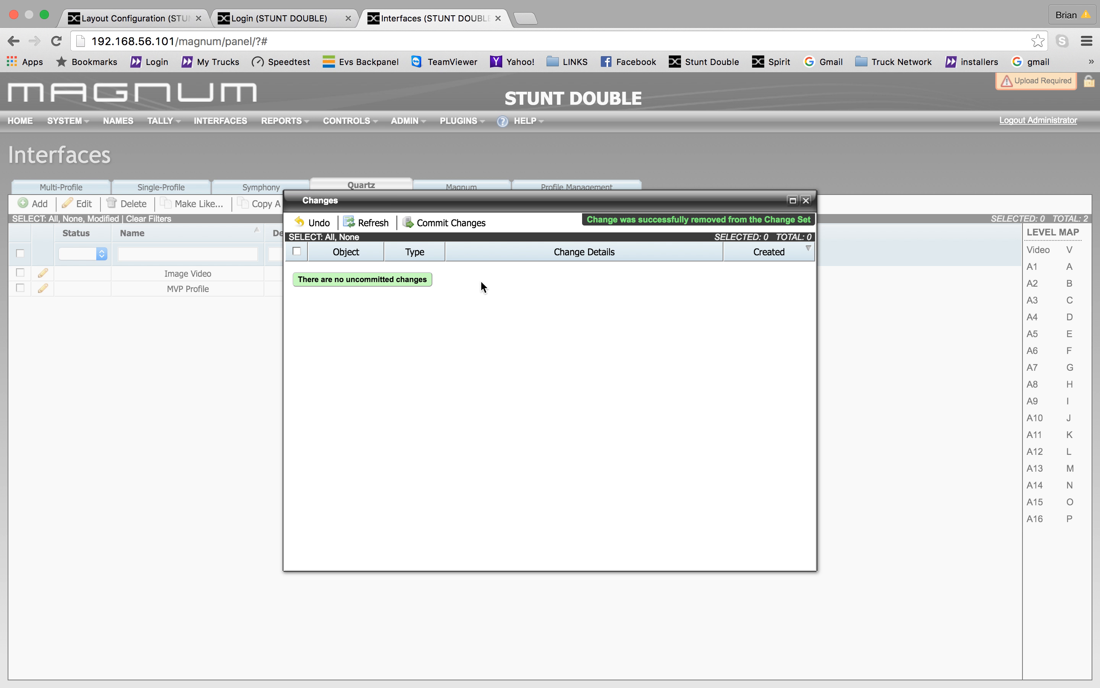
{"action": "left_click", "coordinate": [806, 200]}
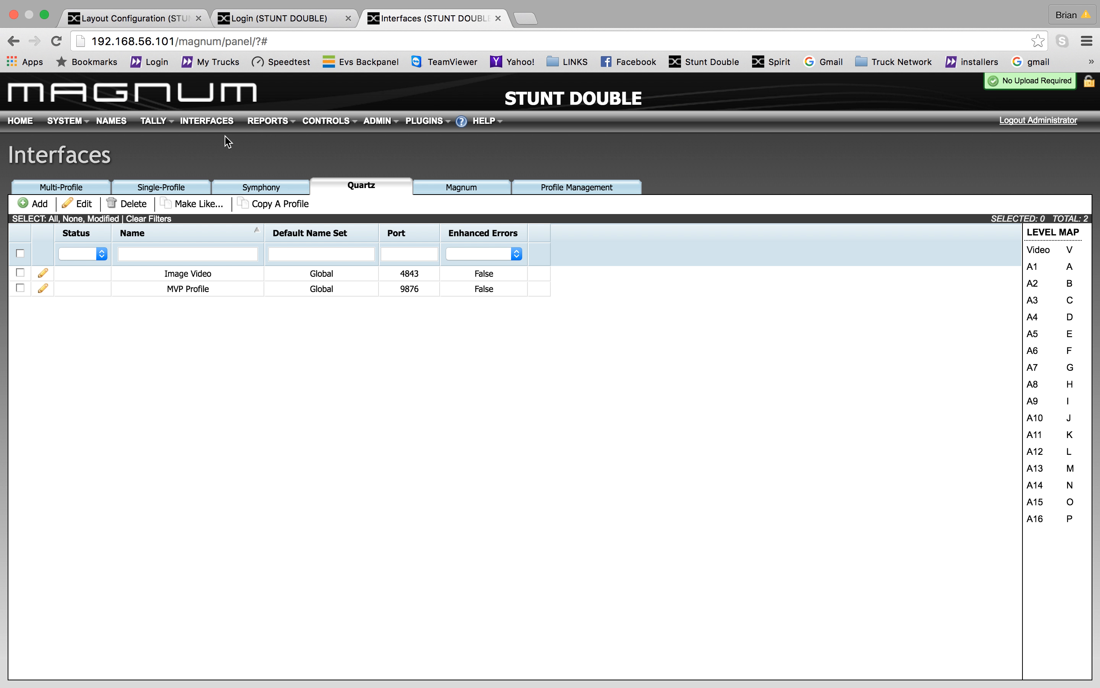
- Browse the Subscriptions report's ART and CAM 1 entries, then switch to the Panels report
{"action": "mouse_move", "coordinate": [265, 134]}
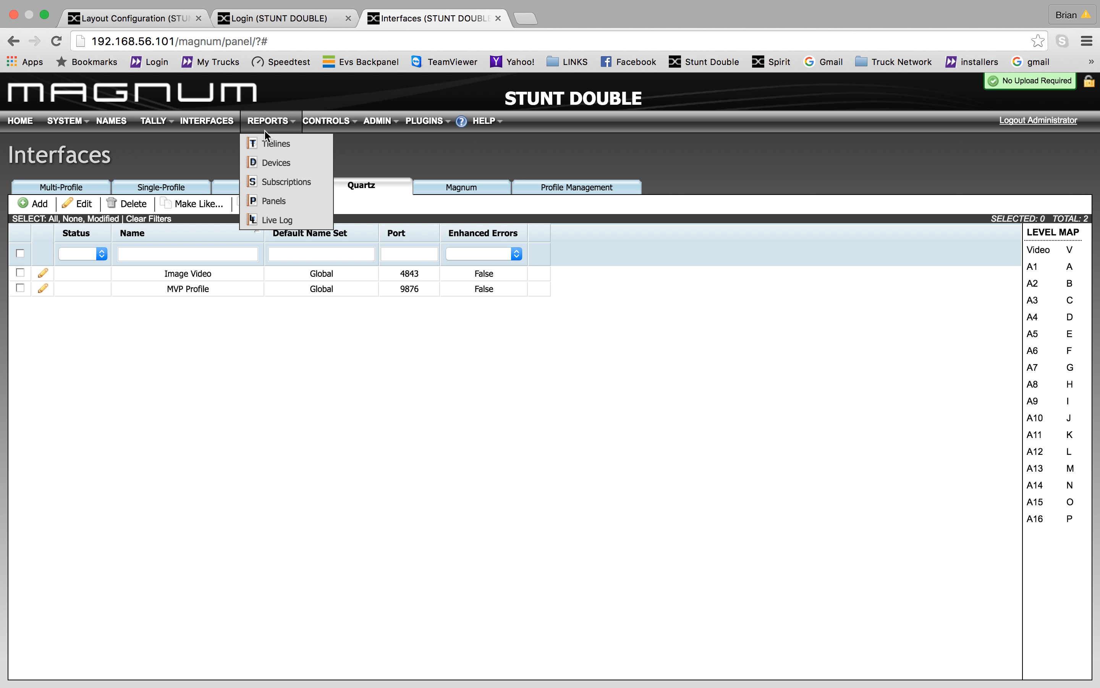
{"action": "left_click", "coordinate": [273, 181]}
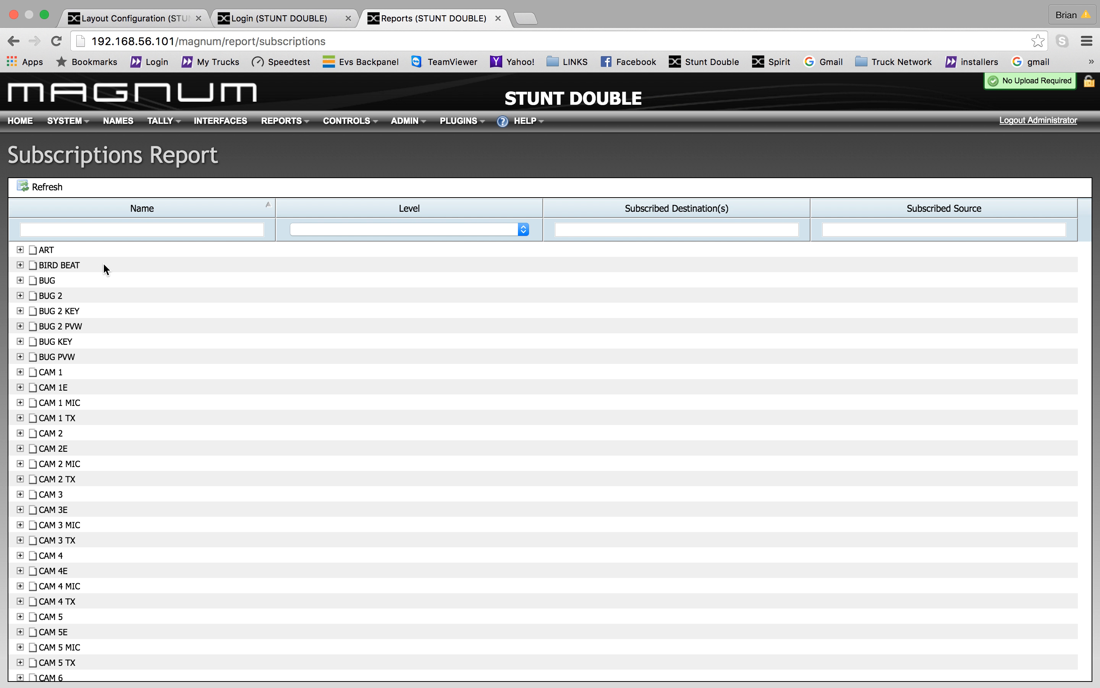
{"action": "left_click", "coordinate": [20, 250]}
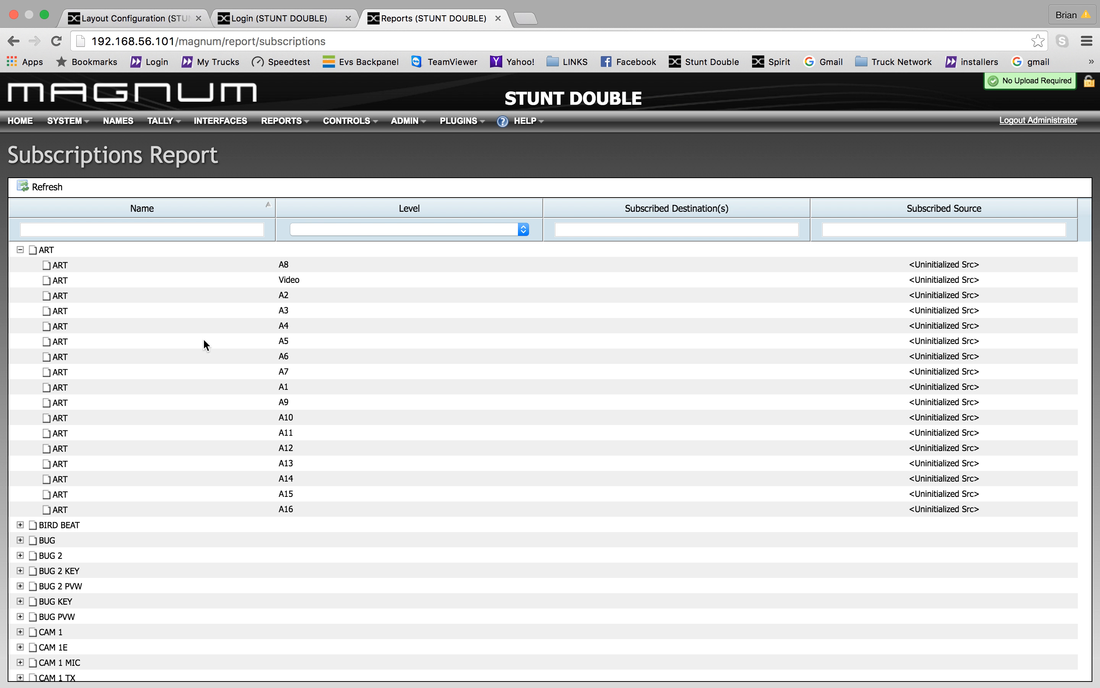
{"action": "left_click", "coordinate": [20, 250]}
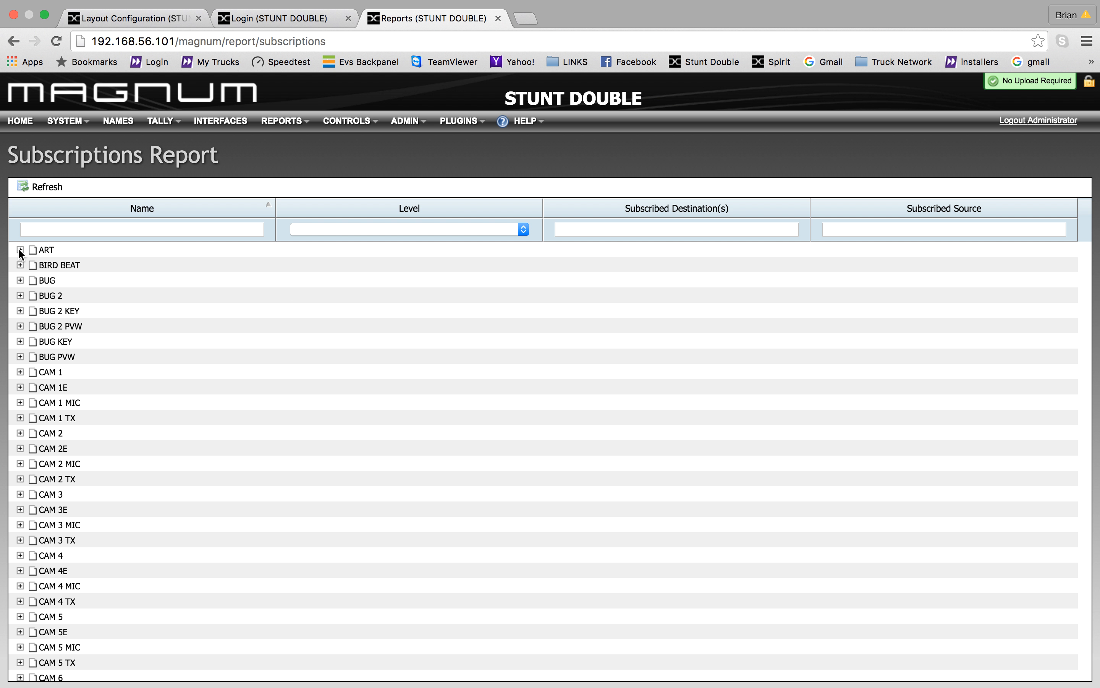
{"action": "left_click", "coordinate": [20, 372]}
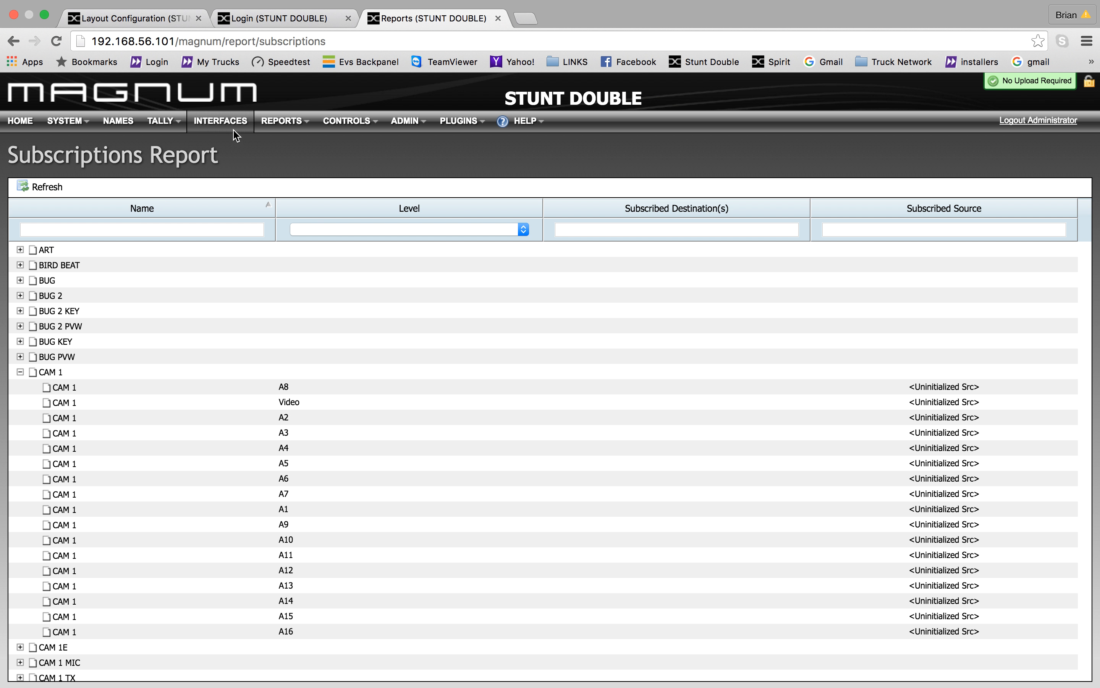
{"action": "left_click", "coordinate": [281, 121]}
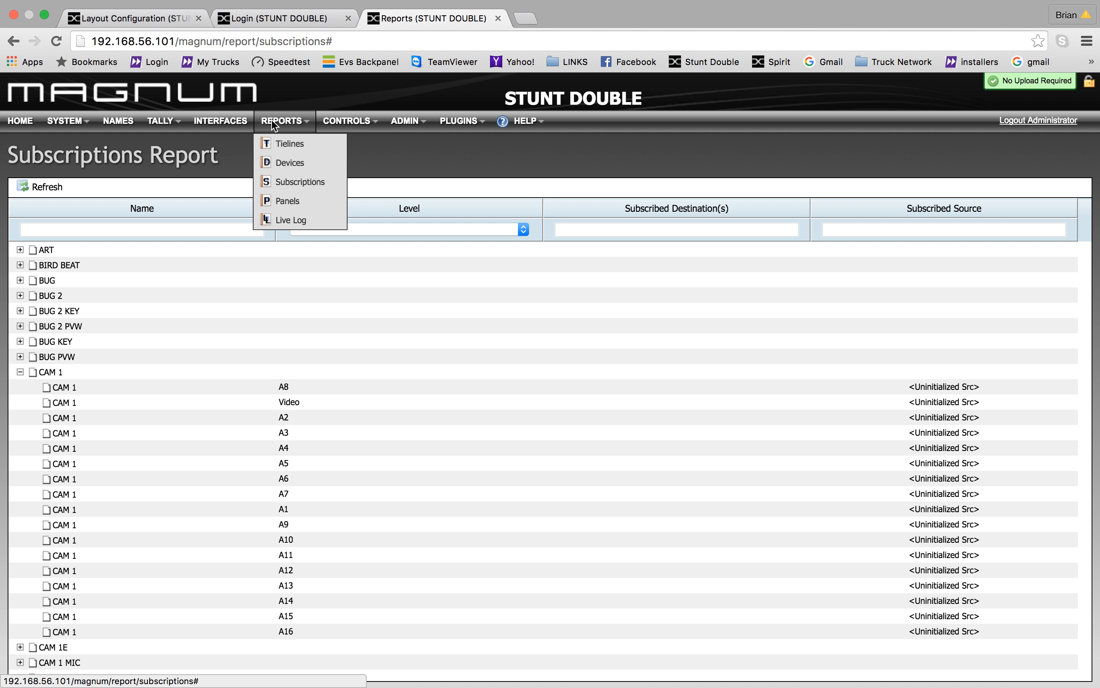
{"action": "left_click", "coordinate": [298, 201]}
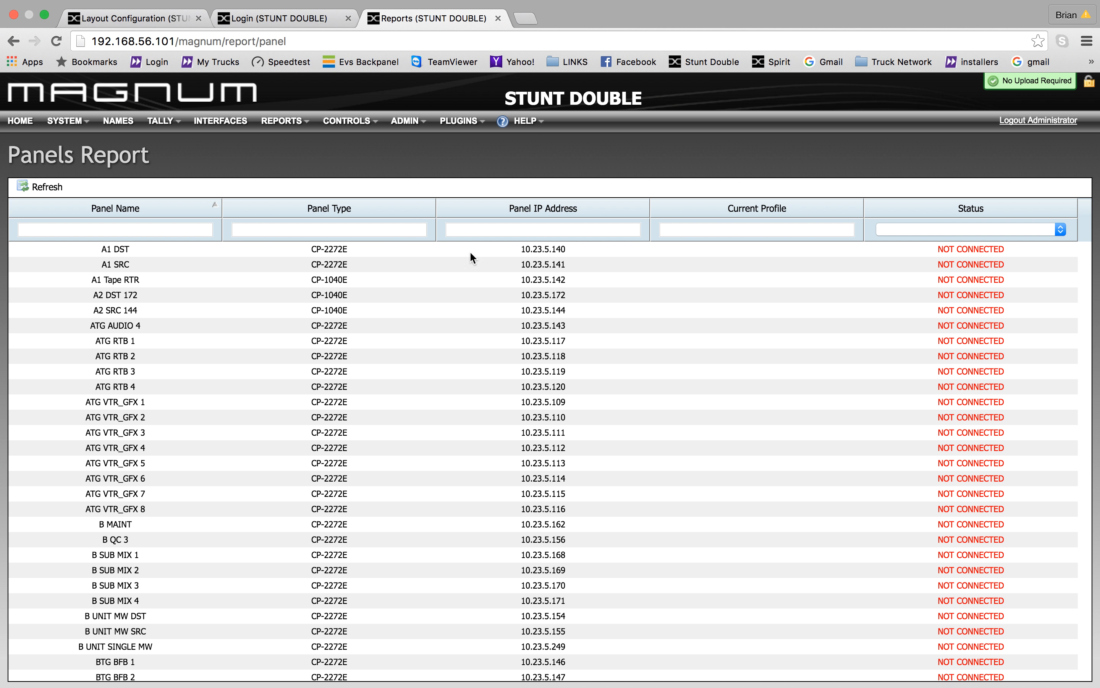
- Scroll through the Panels Report, then switch to the Live Log report
{"action": "scroll", "coordinate": [893, 453], "scroll_direction": "down", "scroll_amount": 10}
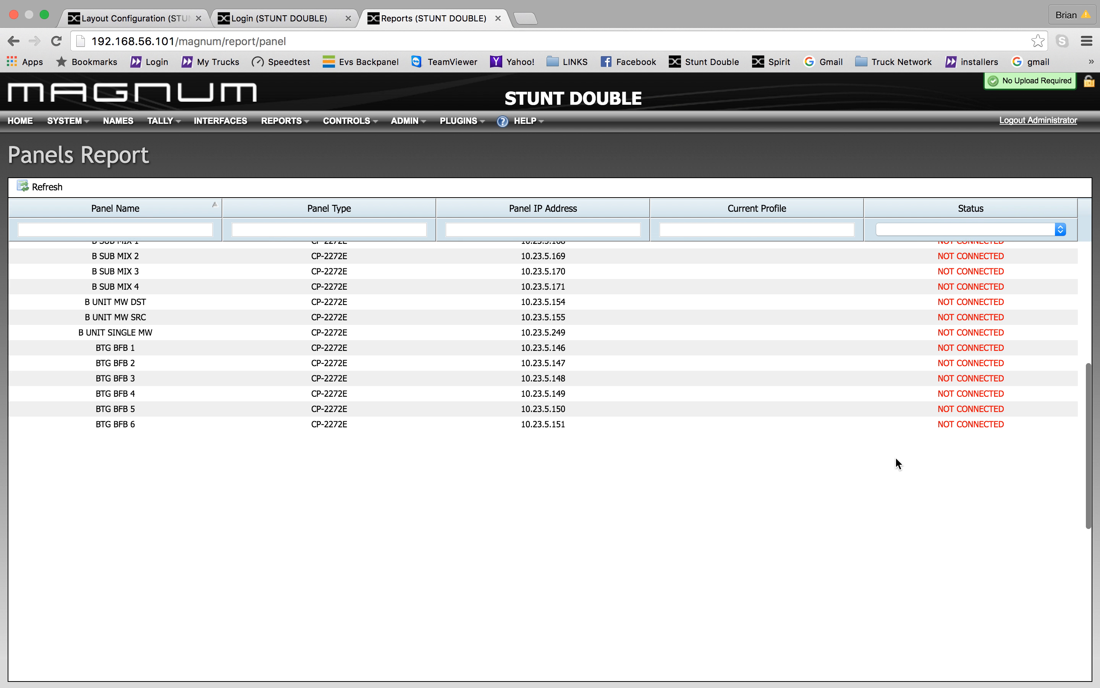
{"action": "scroll", "coordinate": [888, 414], "scroll_direction": "up", "scroll_amount": 10}
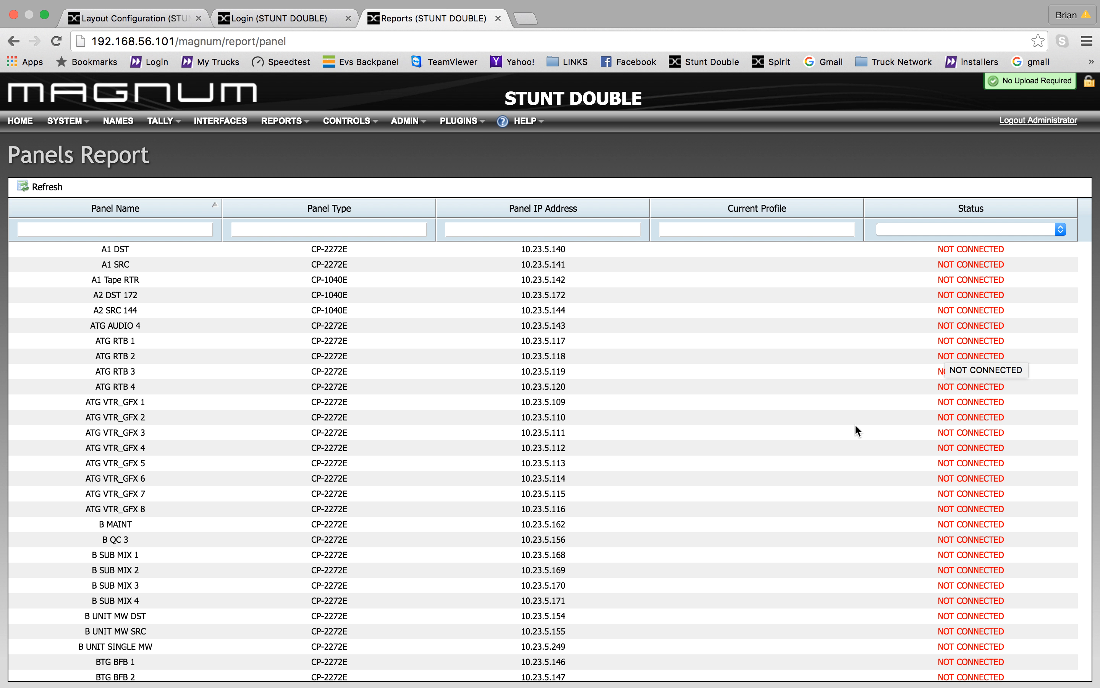
{"action": "left_click", "coordinate": [284, 122]}
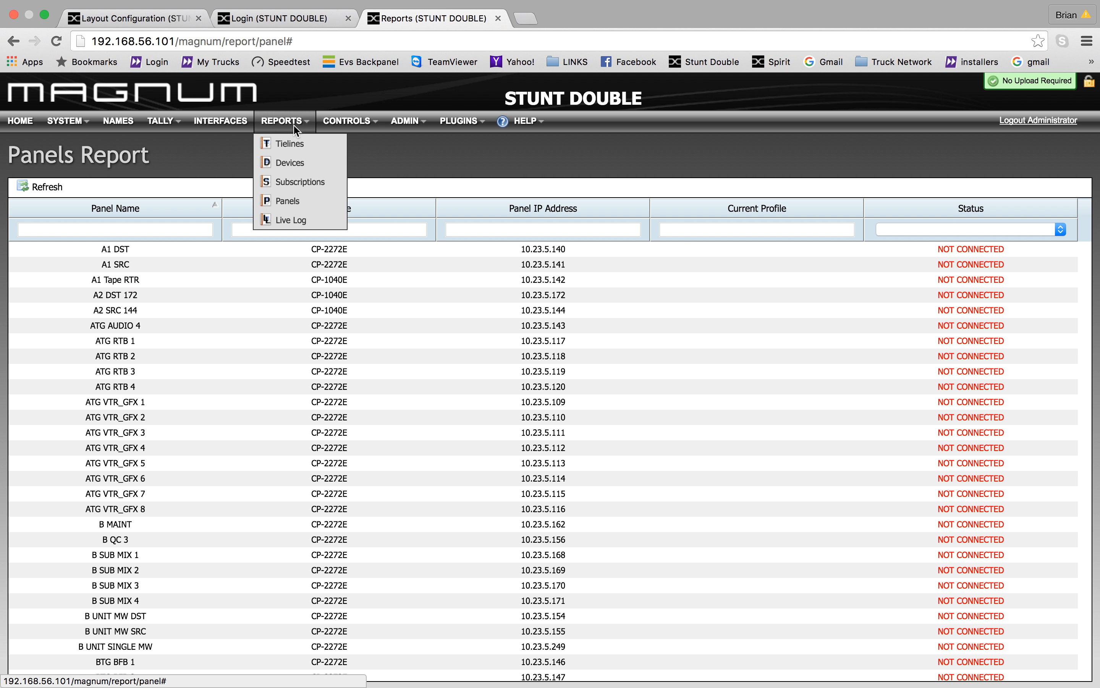
{"action": "left_click", "coordinate": [291, 220]}
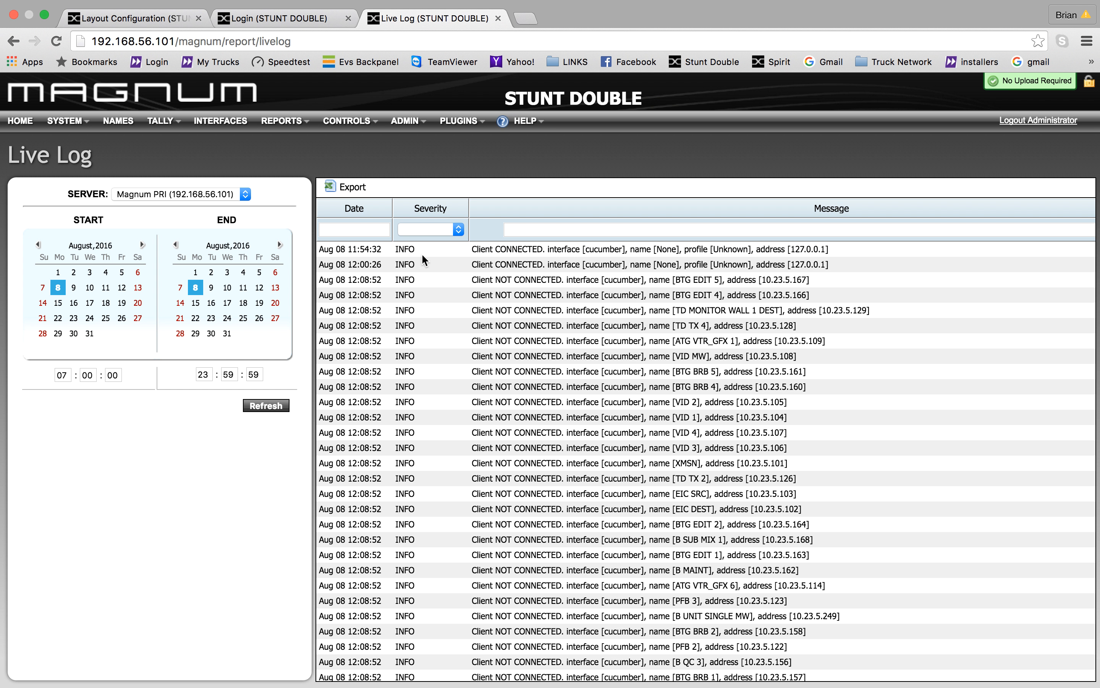
{"action": "left_click", "coordinate": [551, 229]}
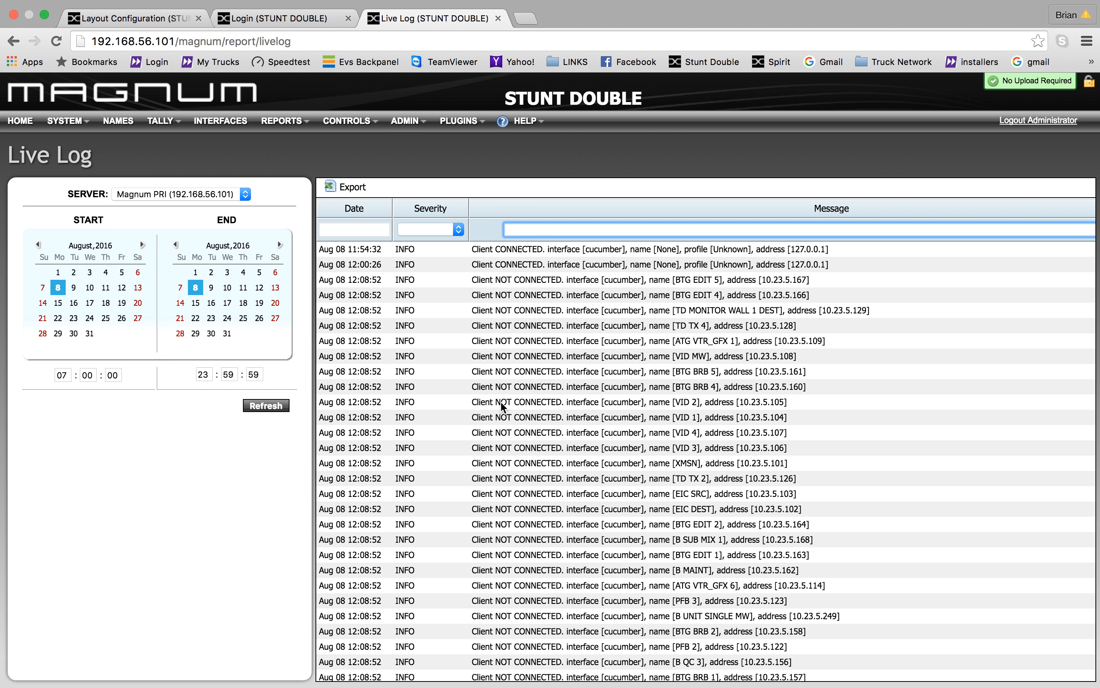
{"action": "scroll", "coordinate": [621, 255], "scroll_direction": "down", "scroll_amount": 3}
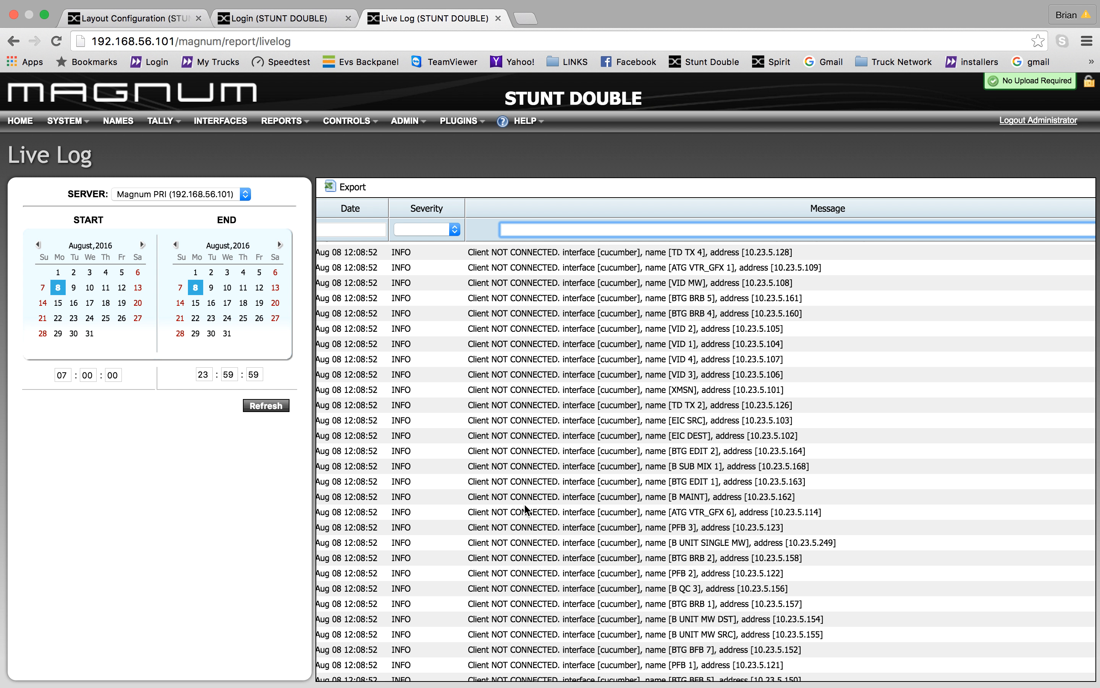
{"action": "scroll", "coordinate": [526, 509], "scroll_direction": "up", "scroll_amount": 3}
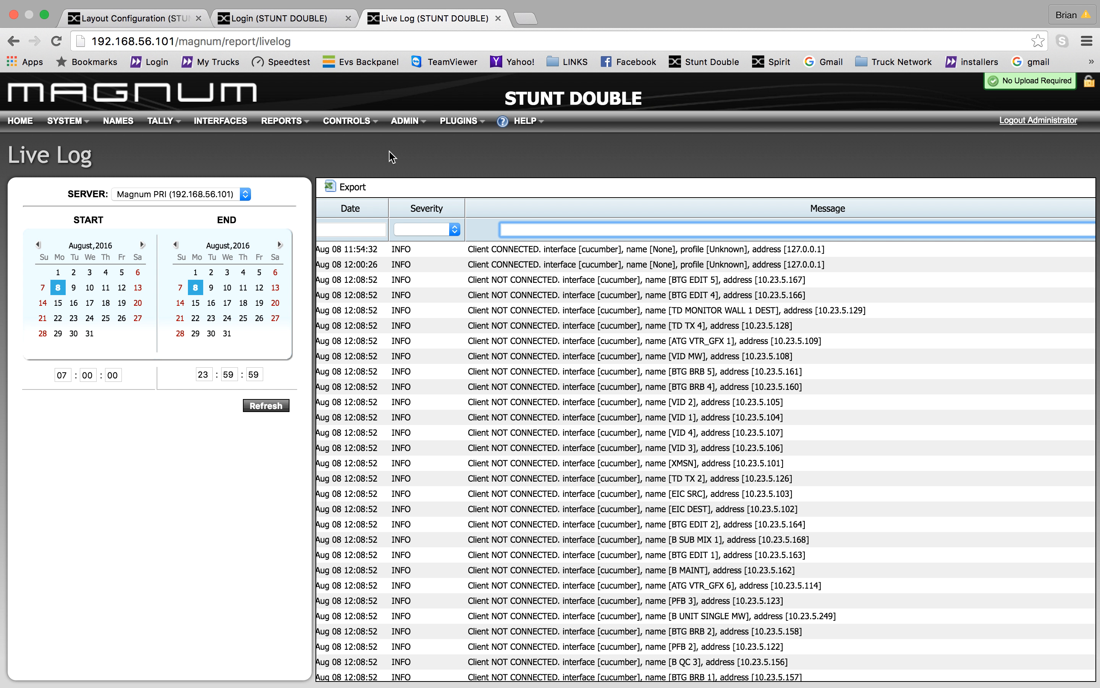
{"action": "left_click", "coordinate": [348, 127]}
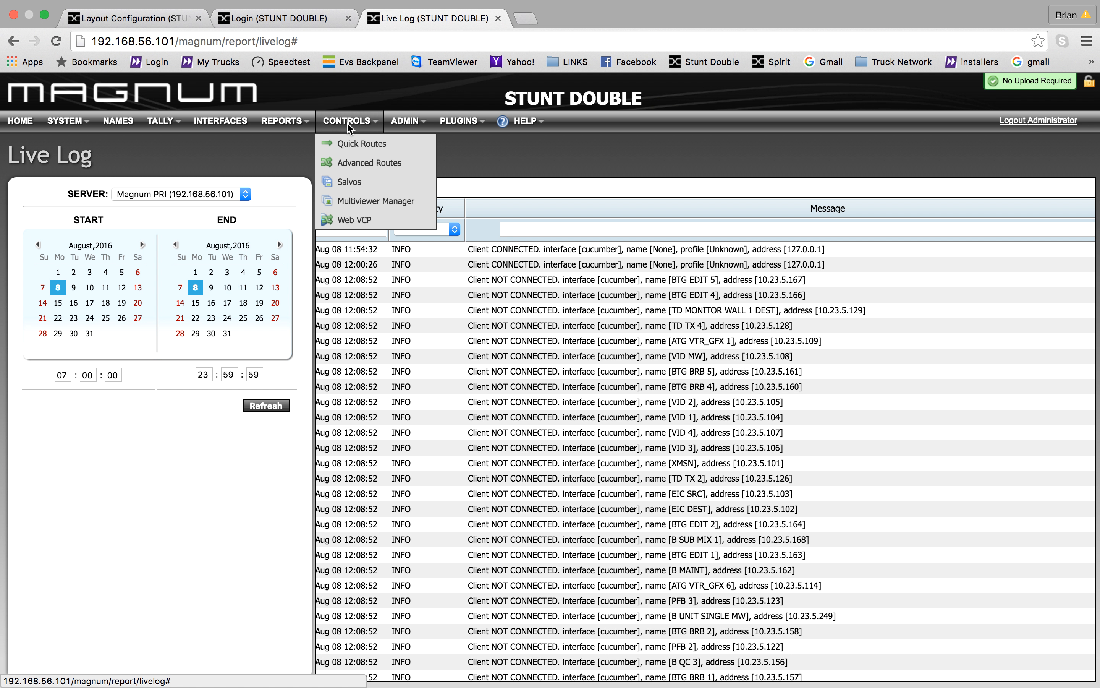
- Open Advanced Routes, log in as admin on the Login tab, then open the Salvos page
{"action": "left_click", "coordinate": [369, 163]}
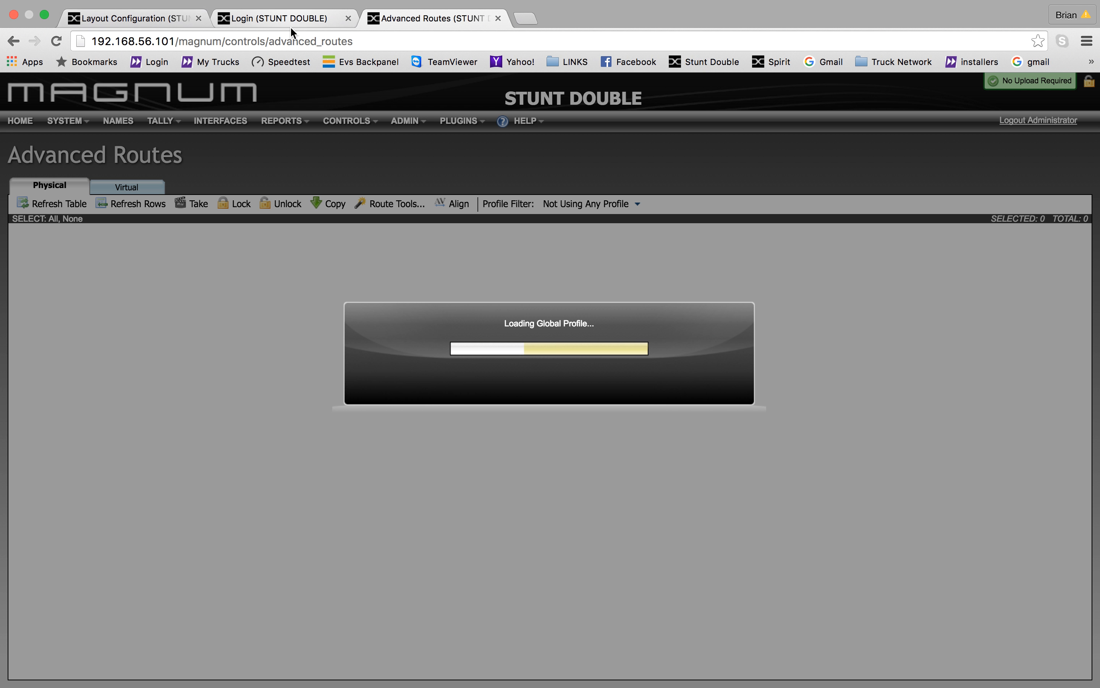
{"action": "left_click", "coordinate": [306, 19]}
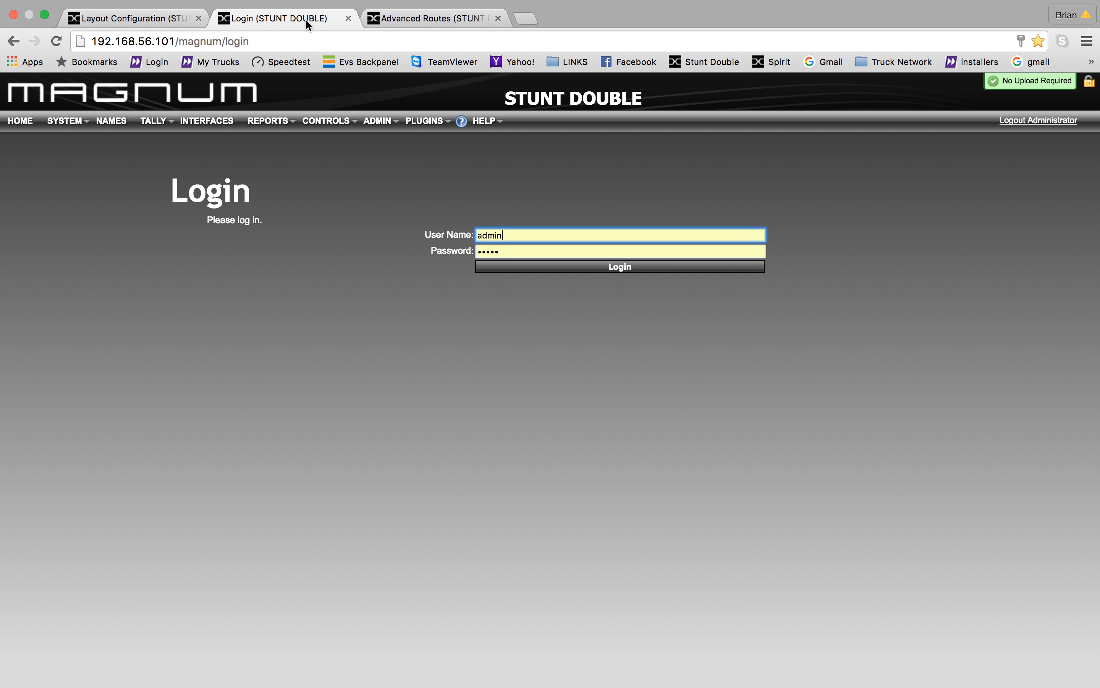
{"action": "left_click", "coordinate": [560, 267]}
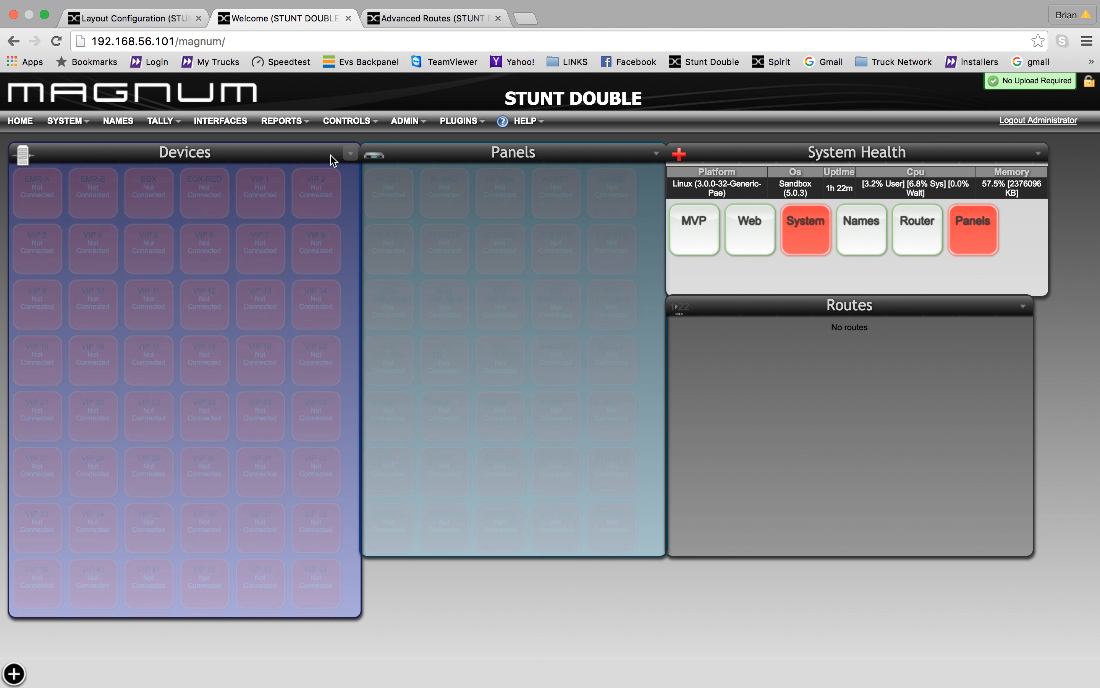
{"action": "left_click", "coordinate": [371, 129]}
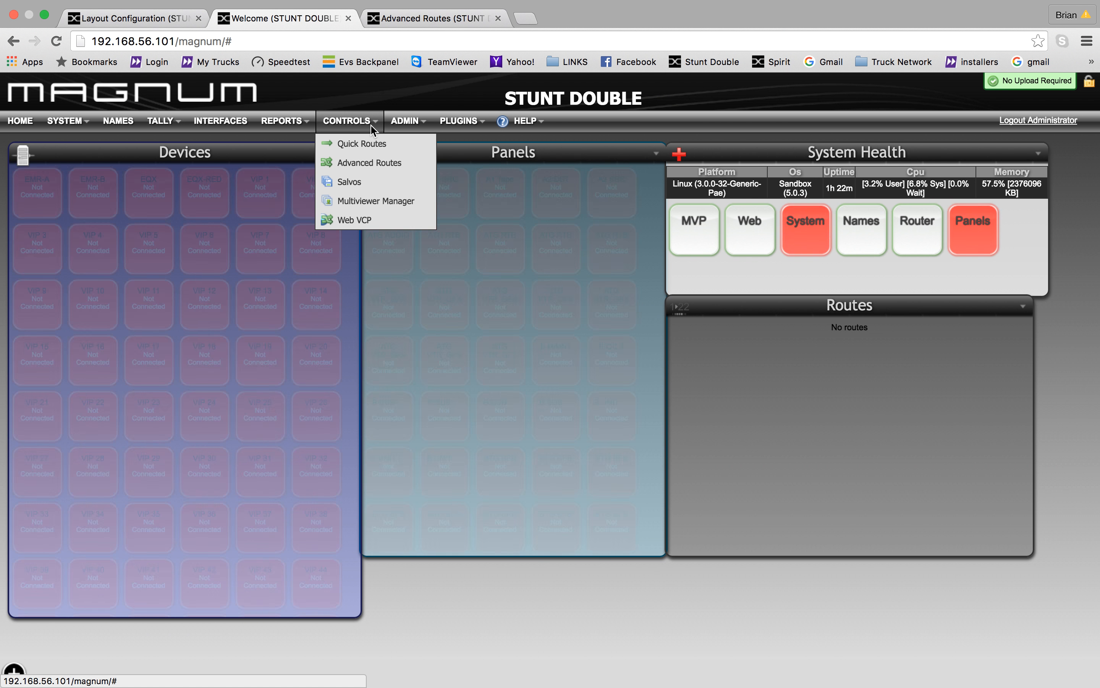
{"action": "left_click", "coordinate": [364, 183]}
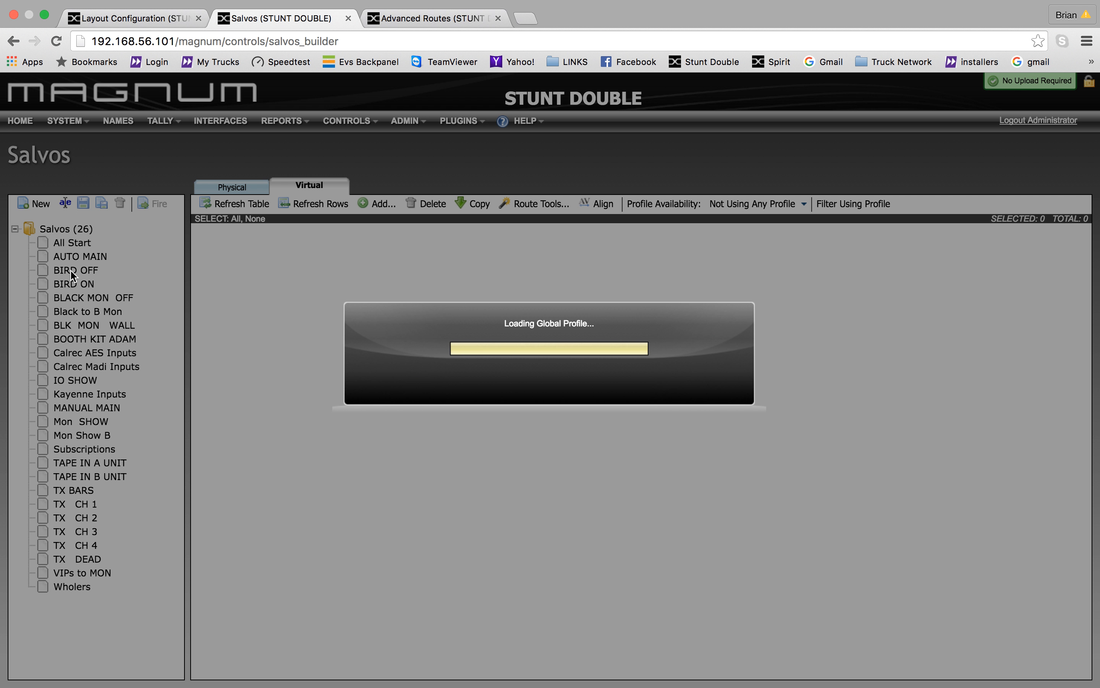
- From the Layout Configuration tab, open ADMIN > Configuration Management, leaving the layout unsaved
{"action": "left_click", "coordinate": [122, 18]}
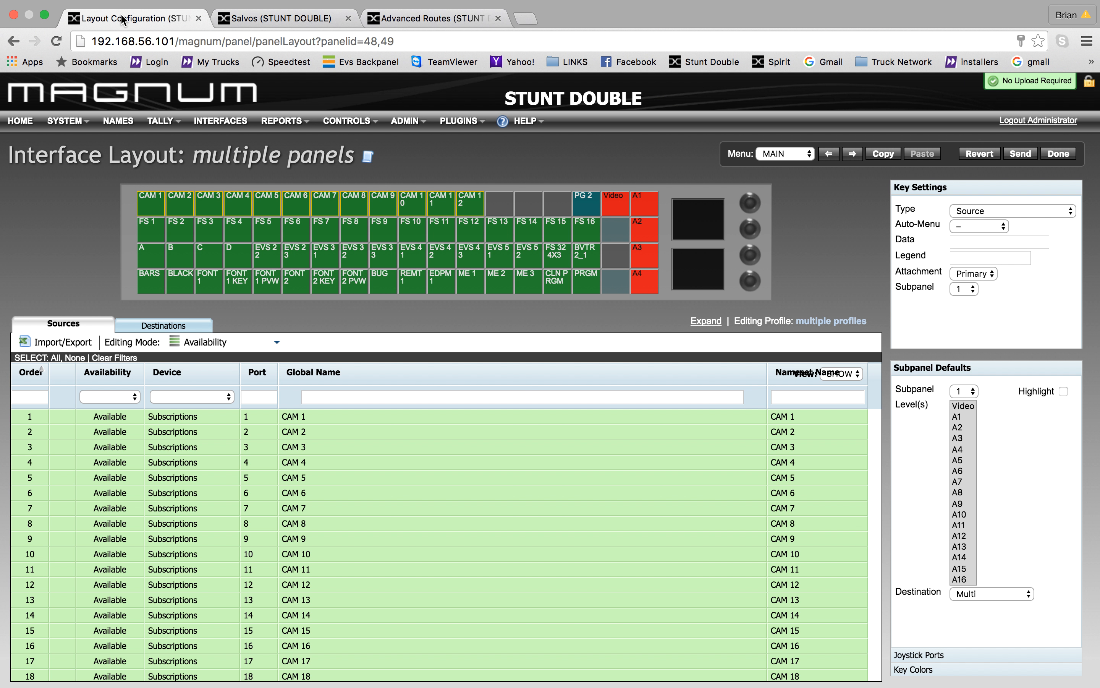
{"action": "left_click", "coordinate": [370, 124]}
{"action": "mouse_move", "coordinate": [406, 126]}
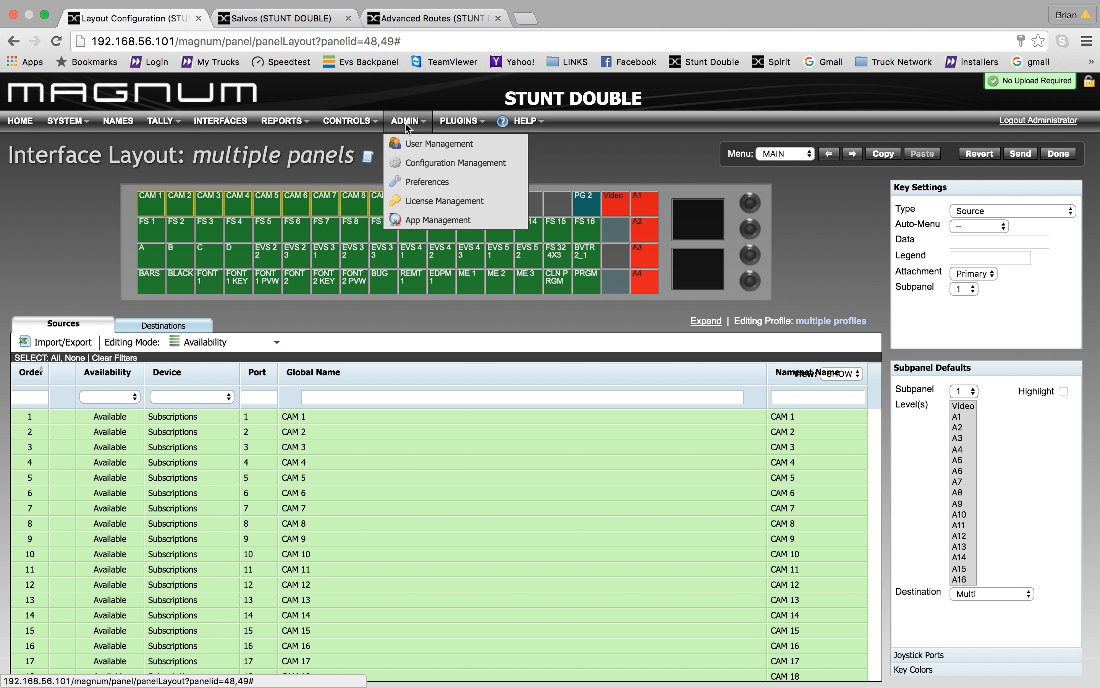
{"action": "left_click", "coordinate": [449, 164]}
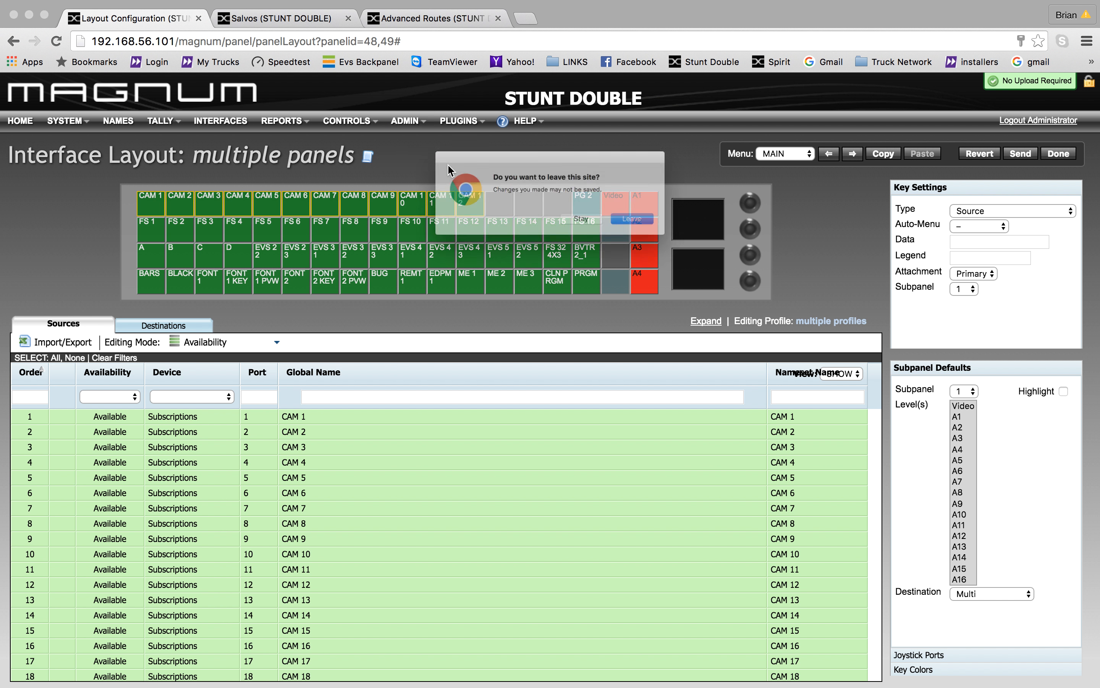
{"action": "left_click", "coordinate": [649, 229]}
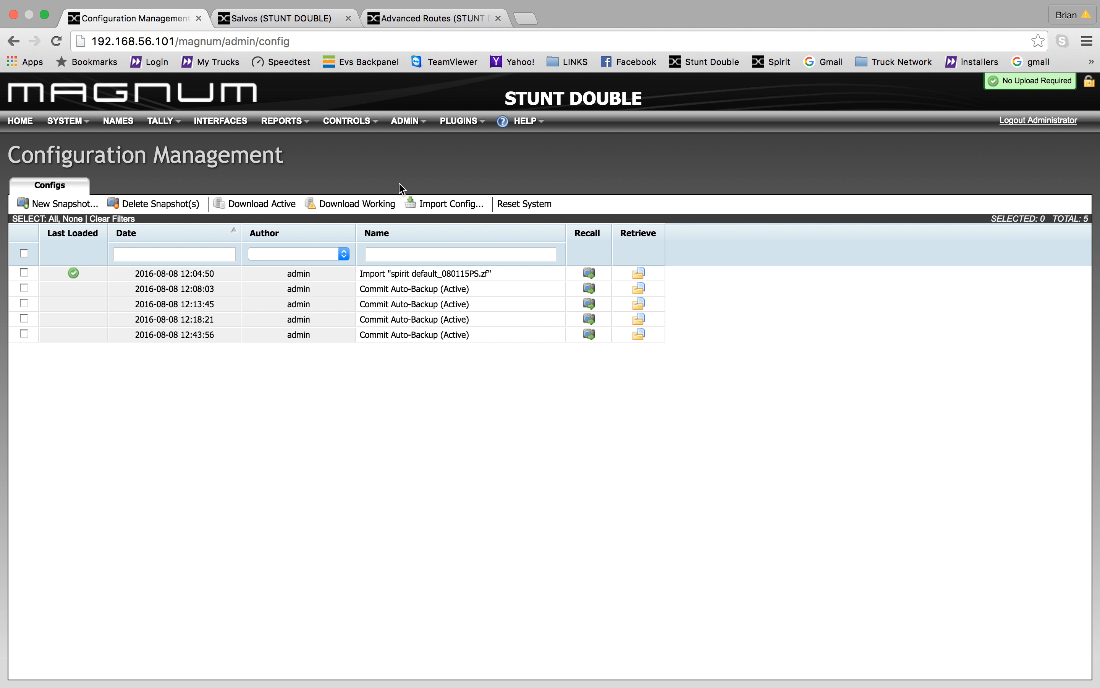
- Open PLUGINS > Scripts to view the Spirit_buddy_panel_script code
{"action": "left_click", "coordinate": [460, 126]}
{"action": "left_click", "coordinate": [468, 164]}
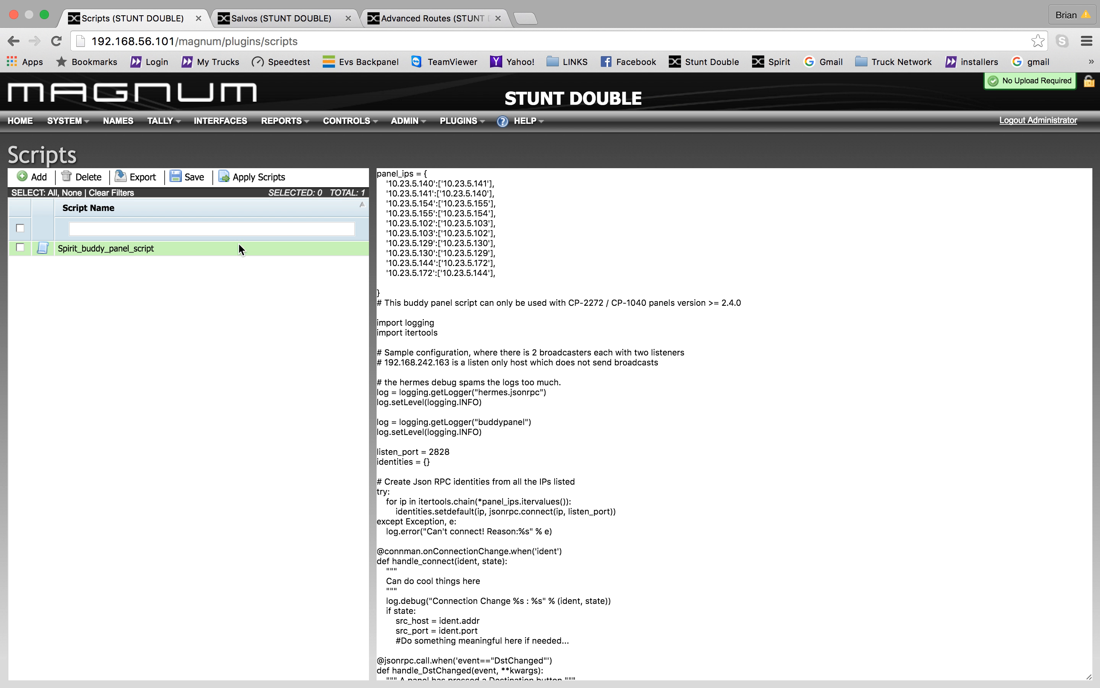
- Apply Spirit_buddy_panel_script so the server reports scripts running successfully
{"action": "left_click", "coordinate": [255, 177]}
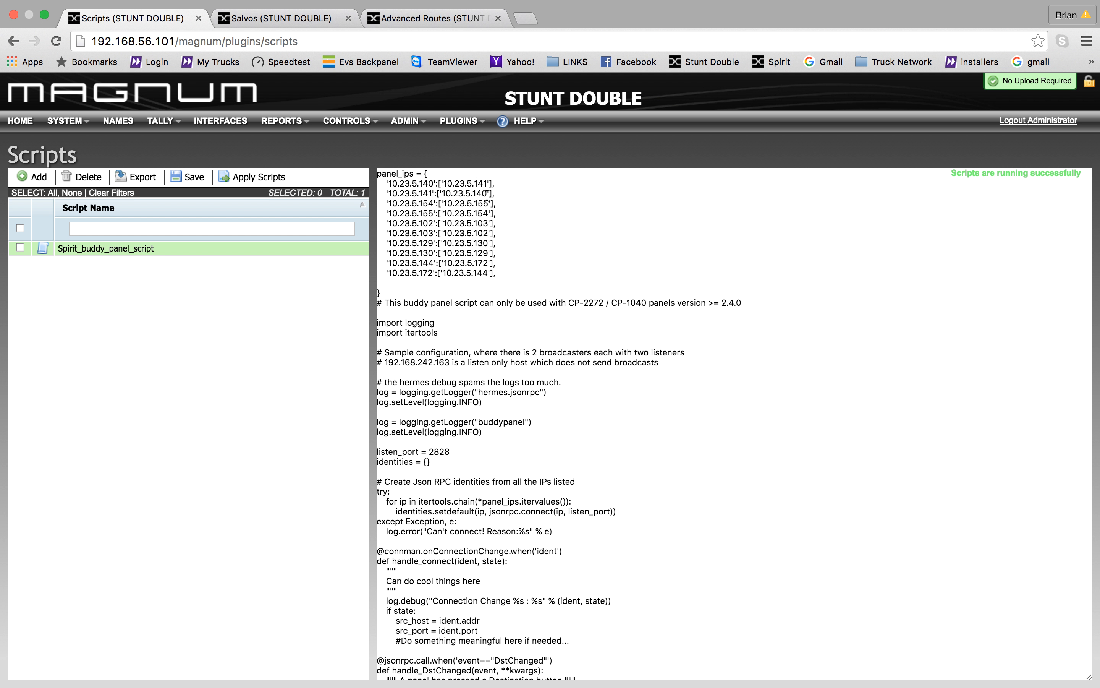
{"action": "mouse_move", "coordinate": [416, 129]}
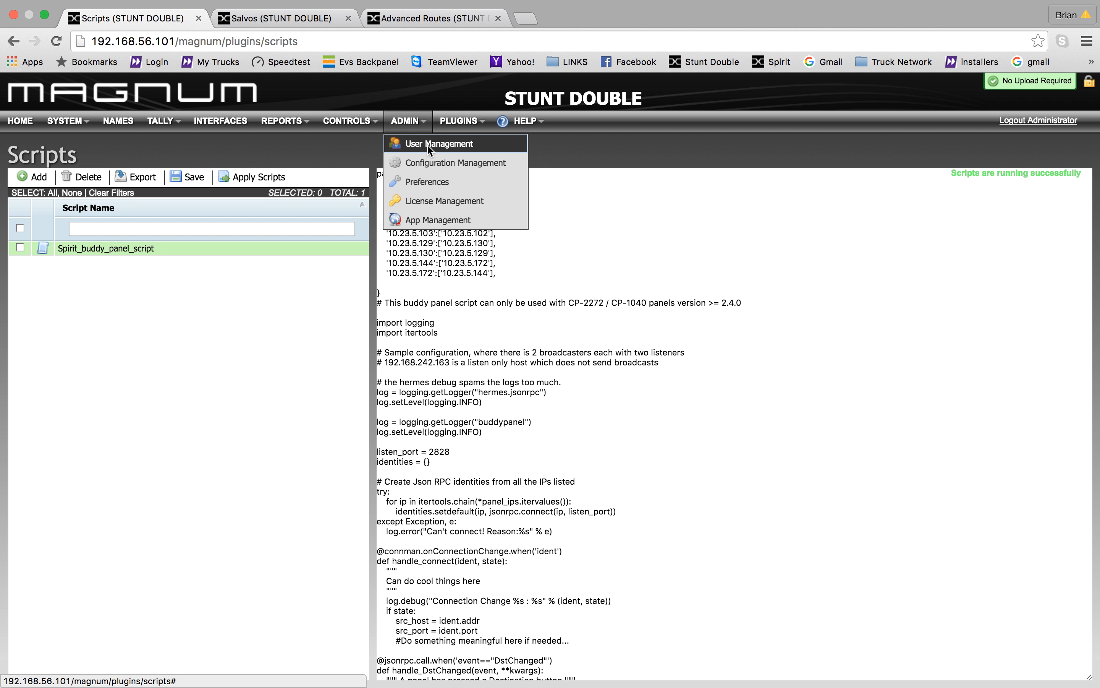
- Change the server name in Preferences from STUNT DOUBLE to 'test', leaving it flagged for upload
{"action": "left_click", "coordinate": [436, 184]}
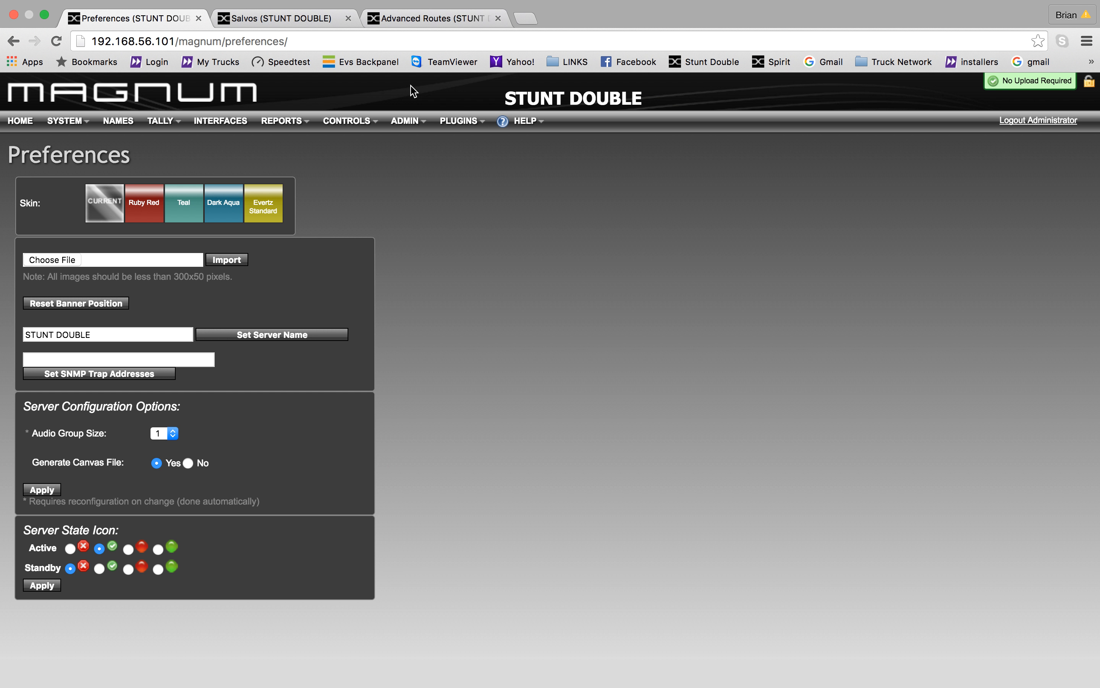
{"action": "left_click", "coordinate": [105, 335]}
{"action": "key", "text": "BackSpace"}
{"action": "key", "text": "BackSpace"}
{"action": "key", "text": "BackSpace"}
{"action": "key", "text": "BackSpace"}
{"action": "key", "text": "BackSpace"}
{"action": "key", "text": "BackSpace"}
{"action": "key", "text": "BackSpace"}
{"action": "key", "text": "BackSpace"}
{"action": "key", "text": "BackSpace"}
{"action": "key", "text": "BackSpace"}
{"action": "key", "text": "BackSpace"}
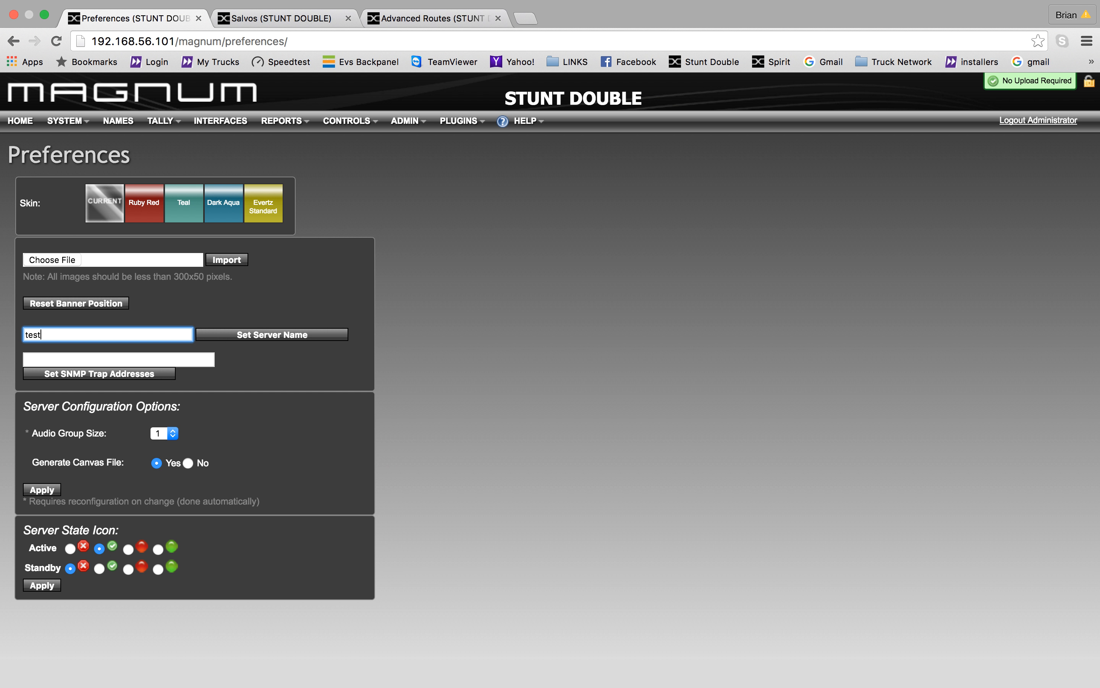
{"action": "type", "text": "test"}
{"action": "left_click", "coordinate": [270, 337]}
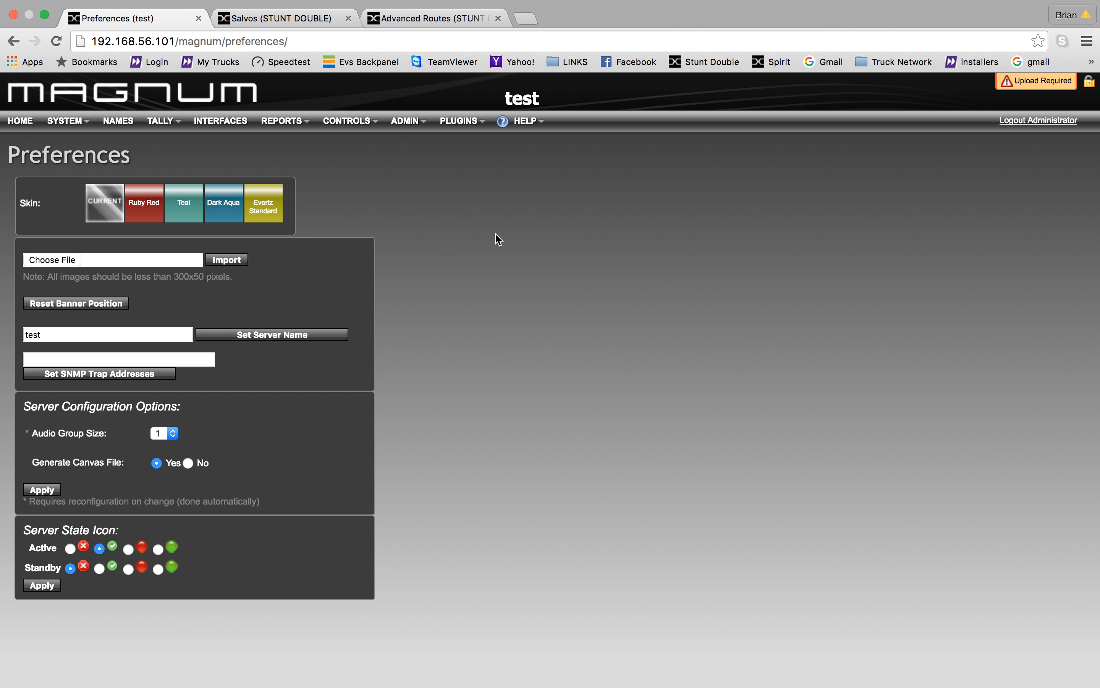
{"action": "left_click", "coordinate": [533, 128]}
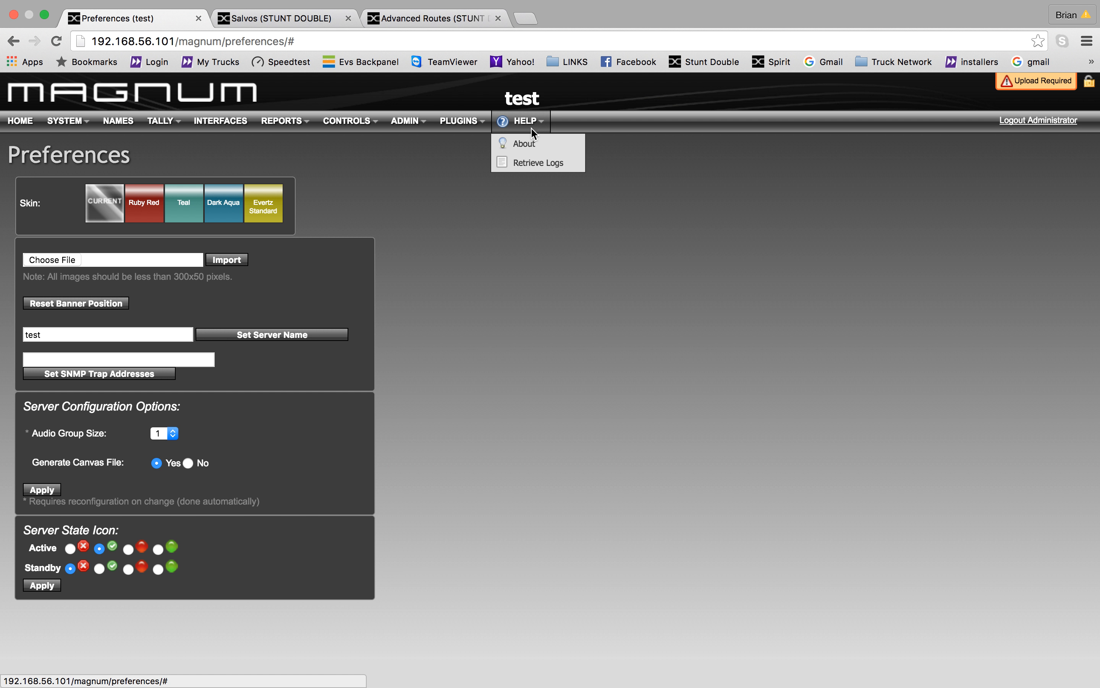
- View the About page showing version 1.14.0rc16 and the installed module versions
{"action": "left_click", "coordinate": [531, 145]}
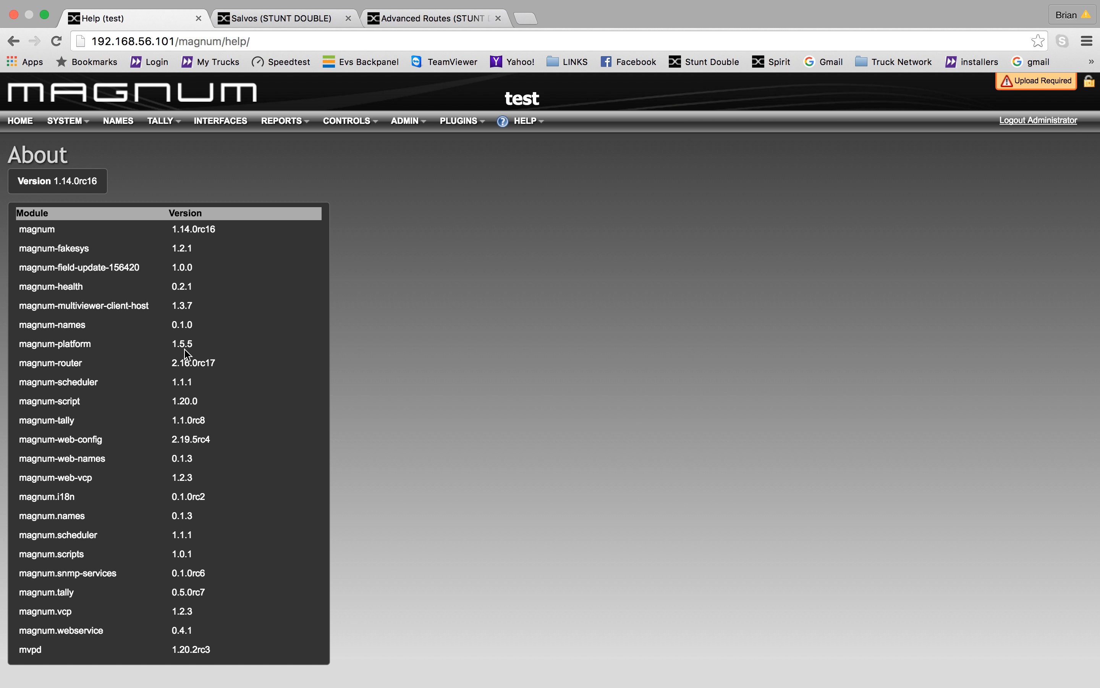
{"action": "left_click", "coordinate": [532, 129]}
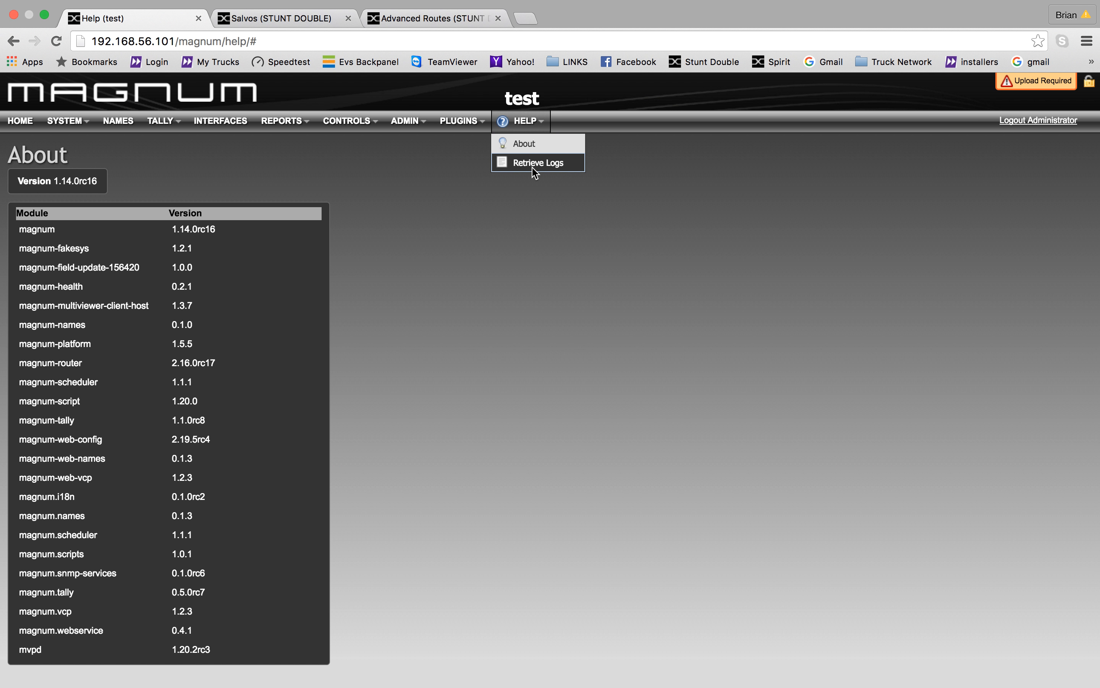